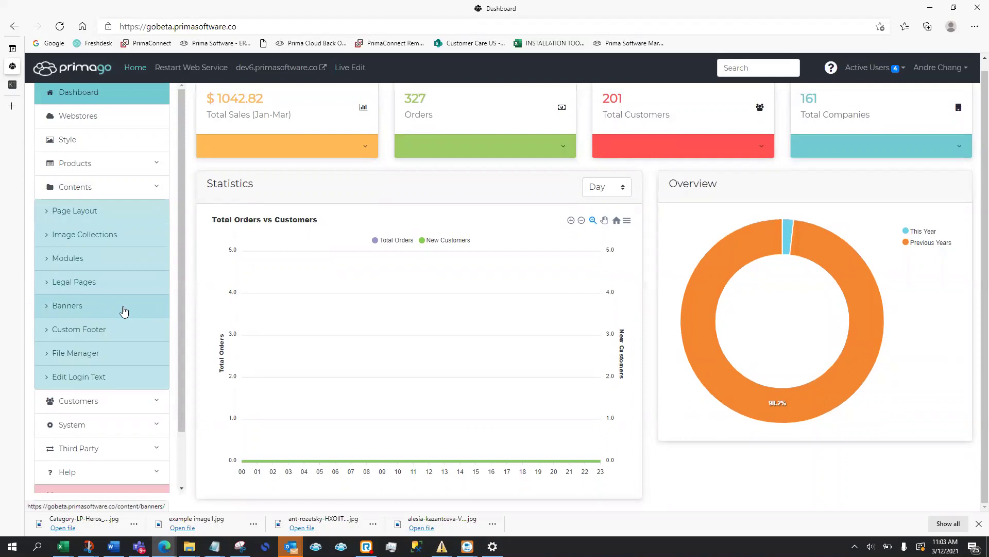
- Open the Banners page and show the supplied images of type Banner from the Full Width Banners directory
click(123, 305)
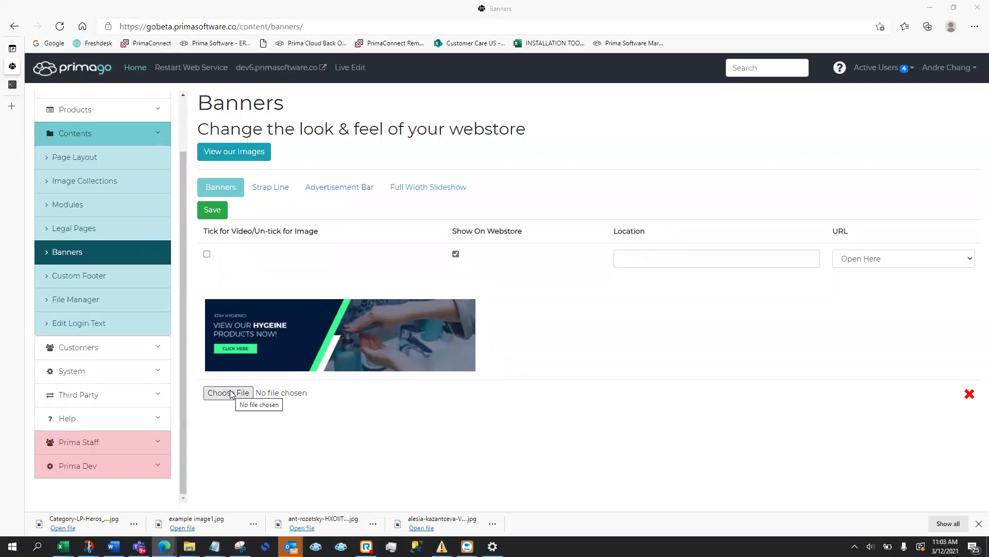
click(247, 152)
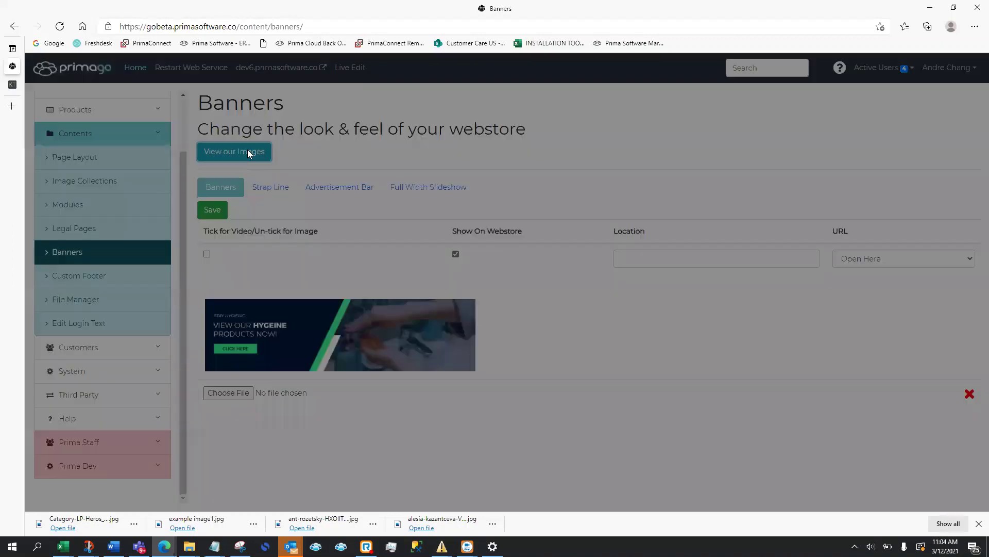
click(618, 146)
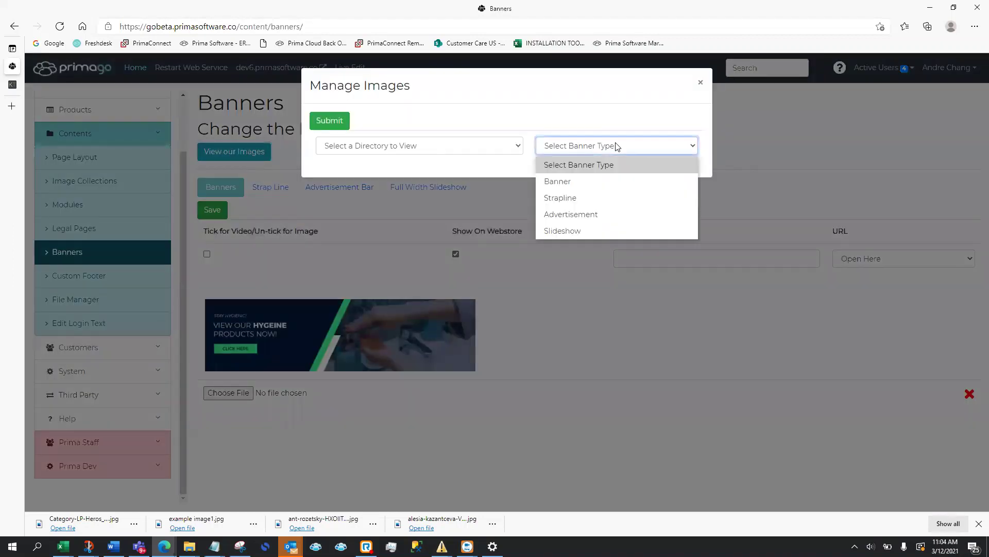
click(615, 187)
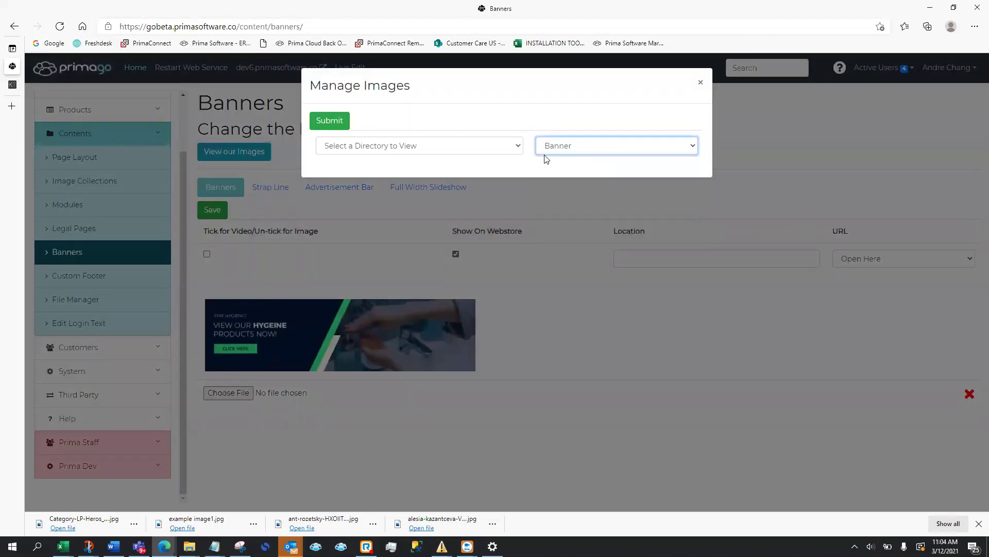
click(508, 149)
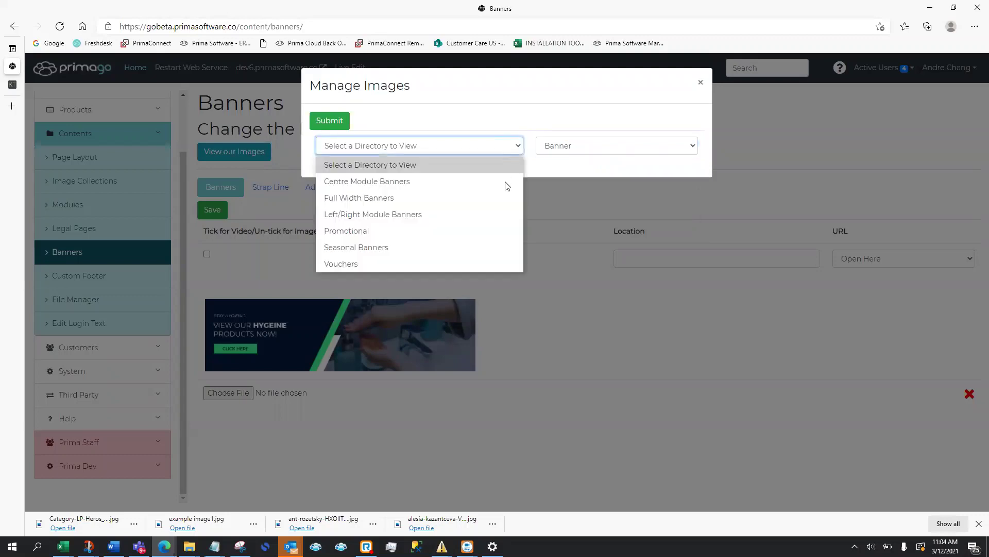
click(503, 198)
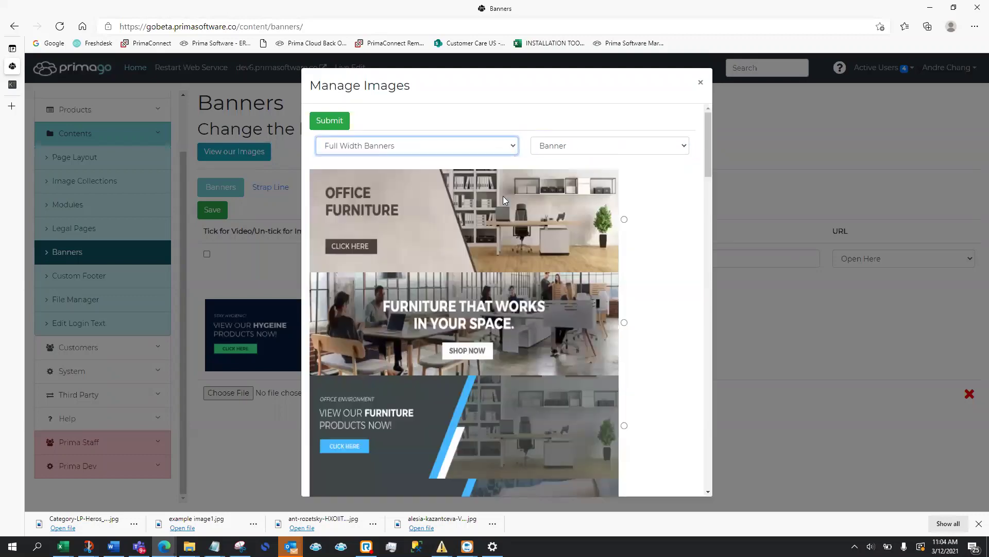
- Select the navy and green hygiene products banner picturing cleaning supplies and submit it as the webstore banner
scroll(679, 273, down, 6)
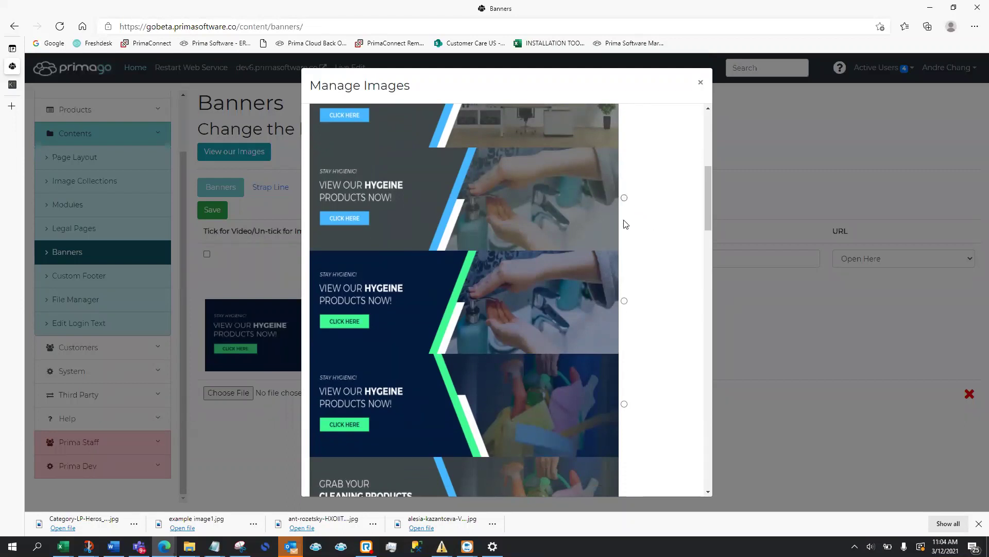
scroll(623, 226, down, 1)
click(624, 343)
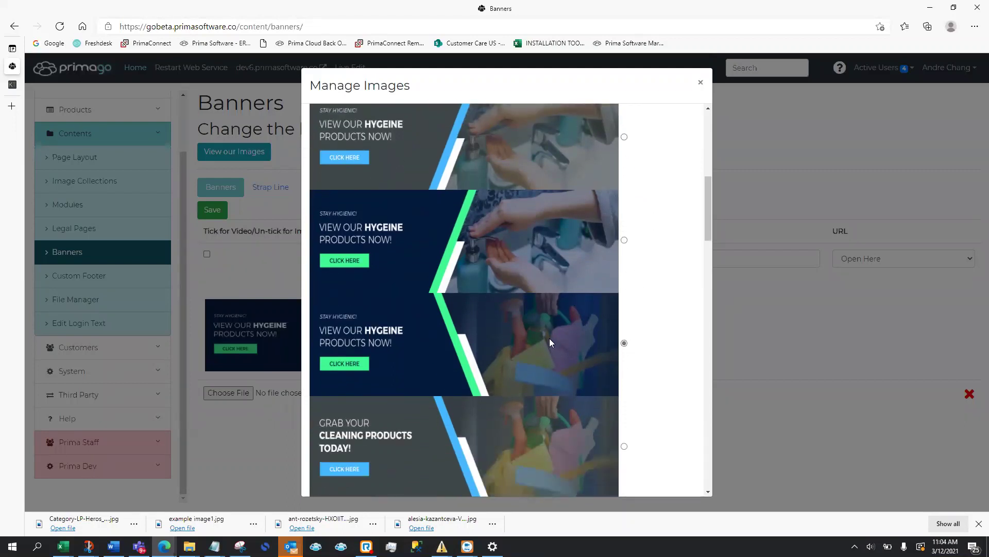
scroll(679, 327, up, 7)
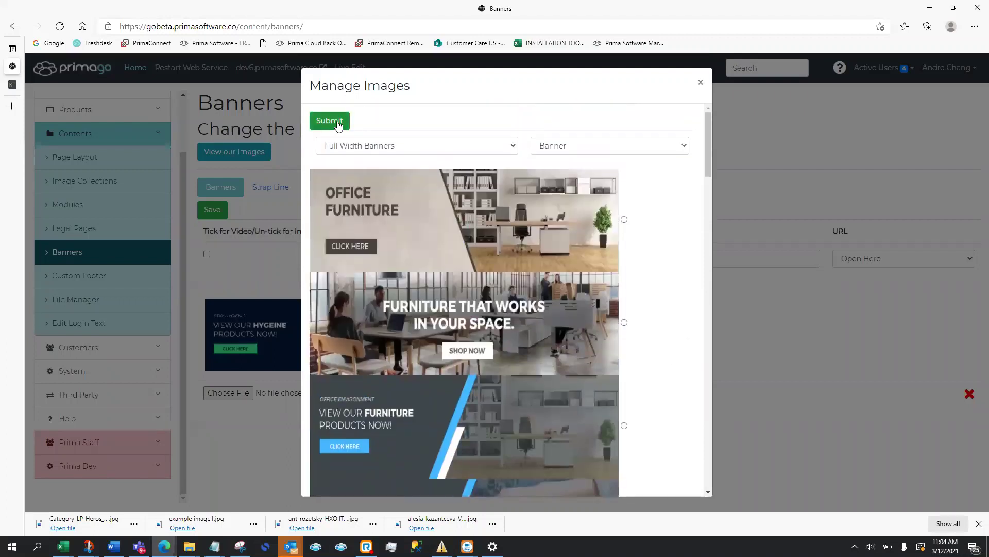
click(339, 126)
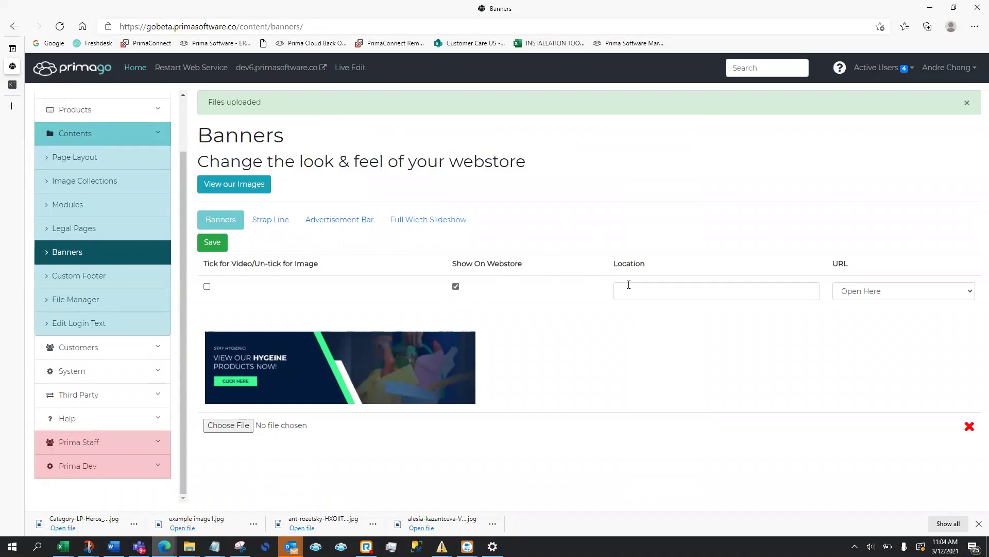
- Review the banner's Location and URL opening options, leaving Location empty and URL at Open Here, and save the banner
scroll(629, 285, right, 1)
scroll(629, 284, left, 1)
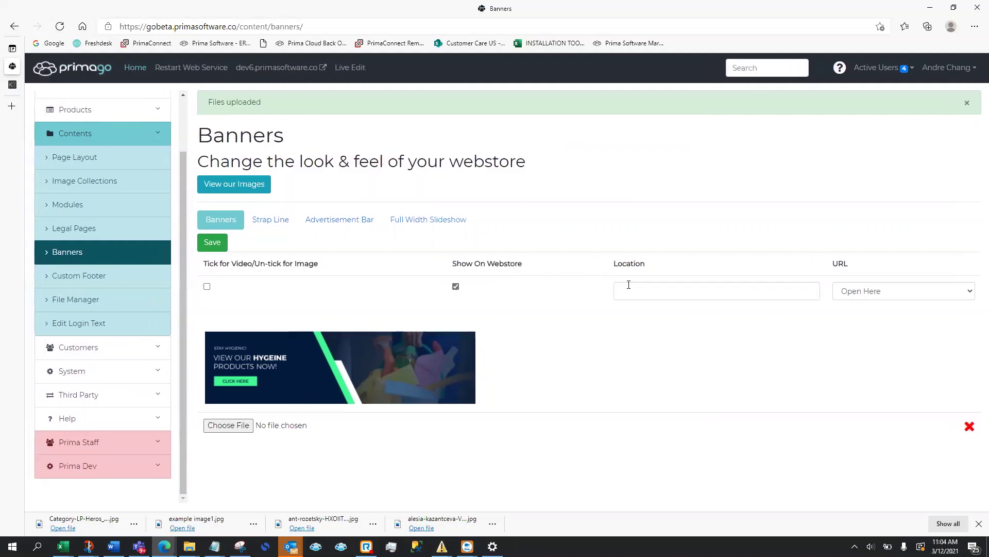
click(684, 293)
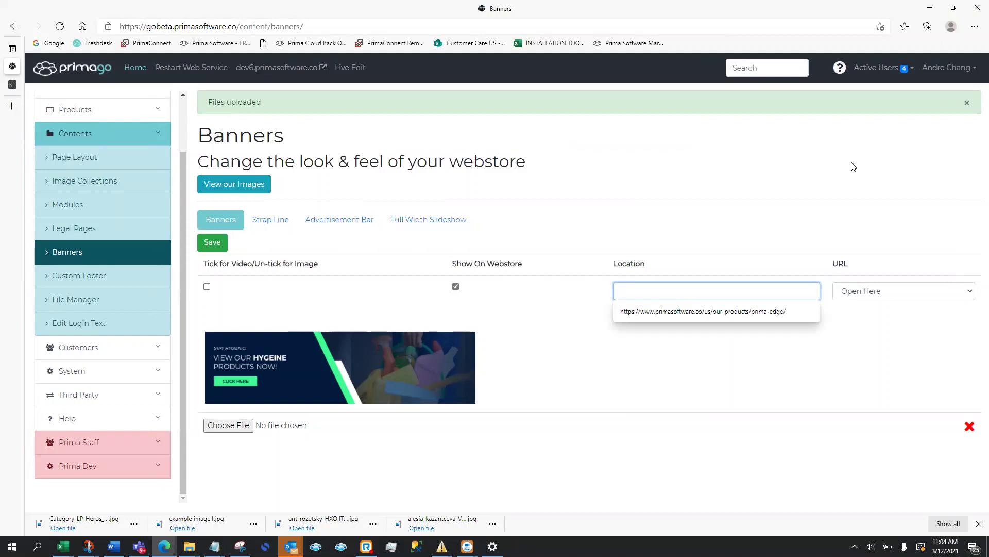
drag(875, 285, 881, 263)
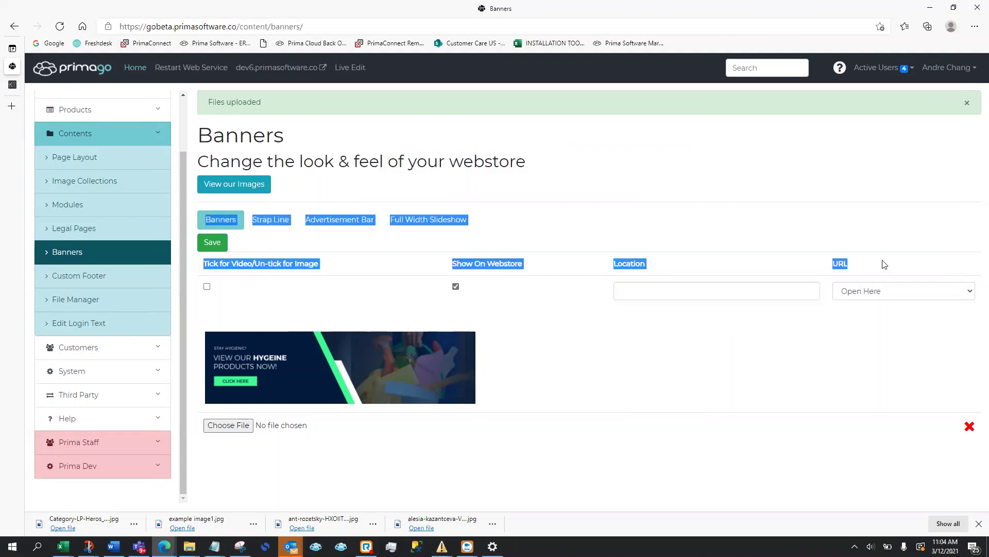
click(882, 293)
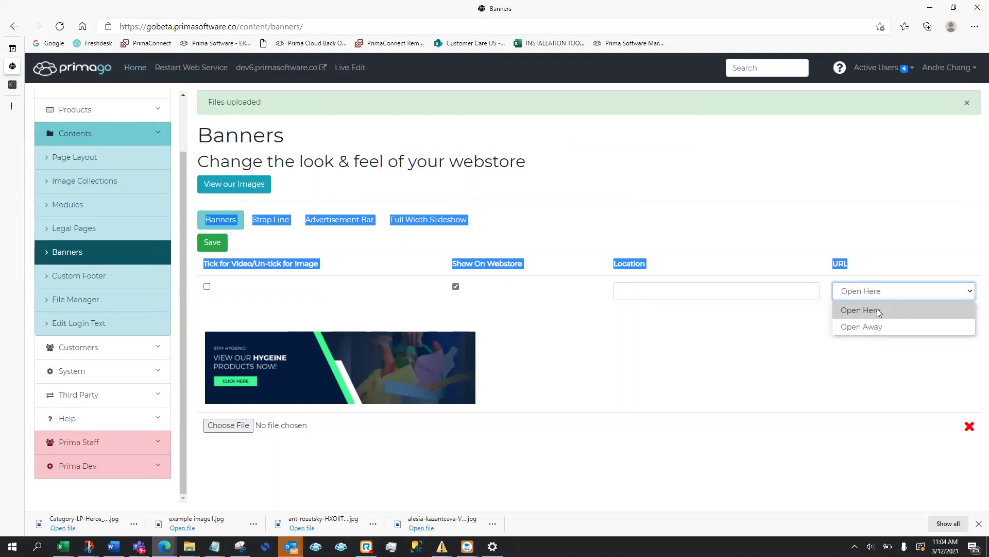
click(881, 261)
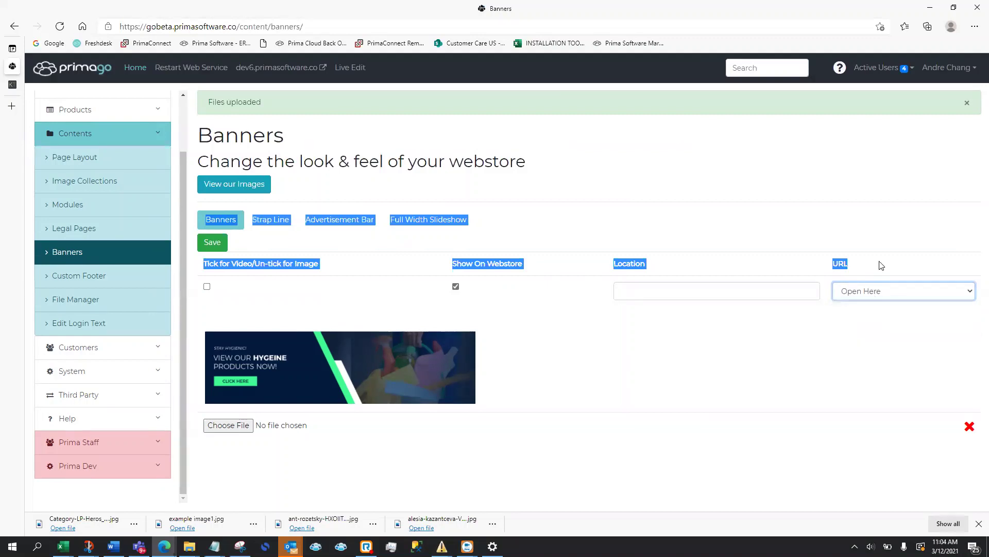
click(818, 255)
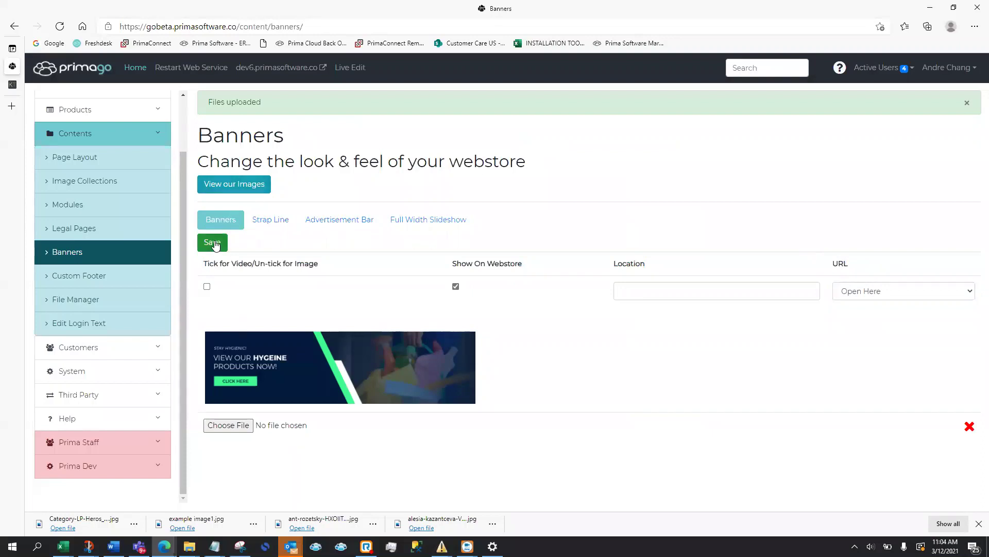
click(215, 246)
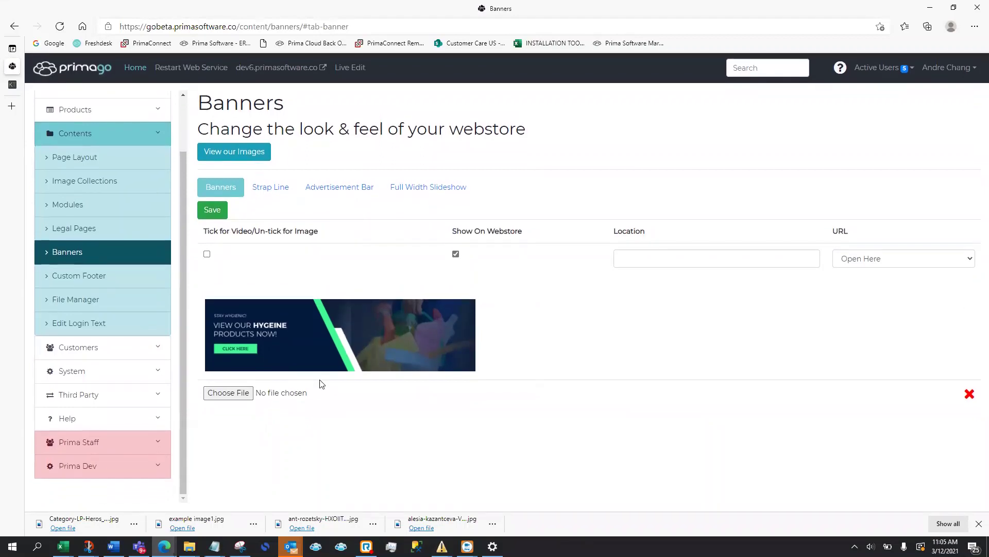
- Open the dev6.primasoftware.co webstore in a new tab and examine the banner on its home page
mouse_move(17, 92)
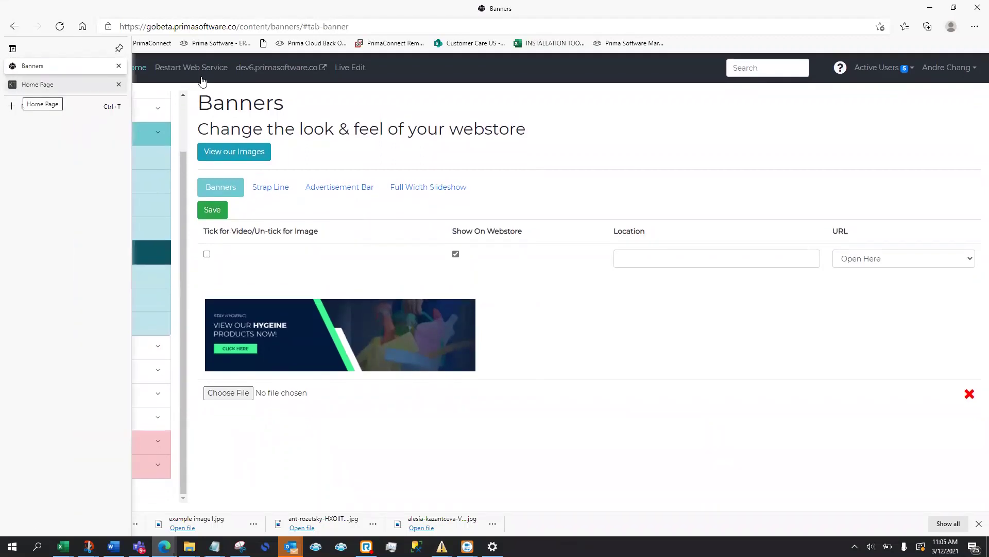
right_click(297, 70)
click(309, 81)
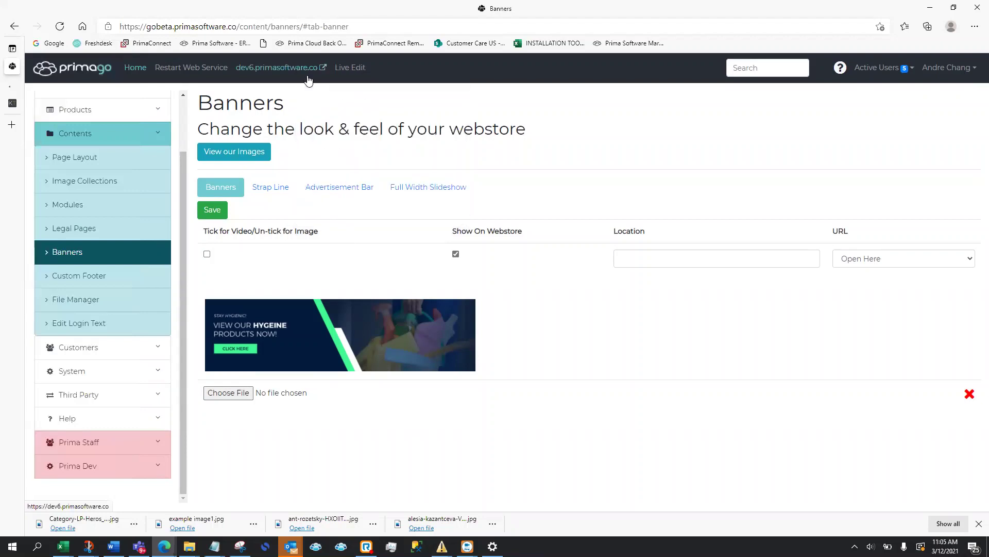
click(12, 84)
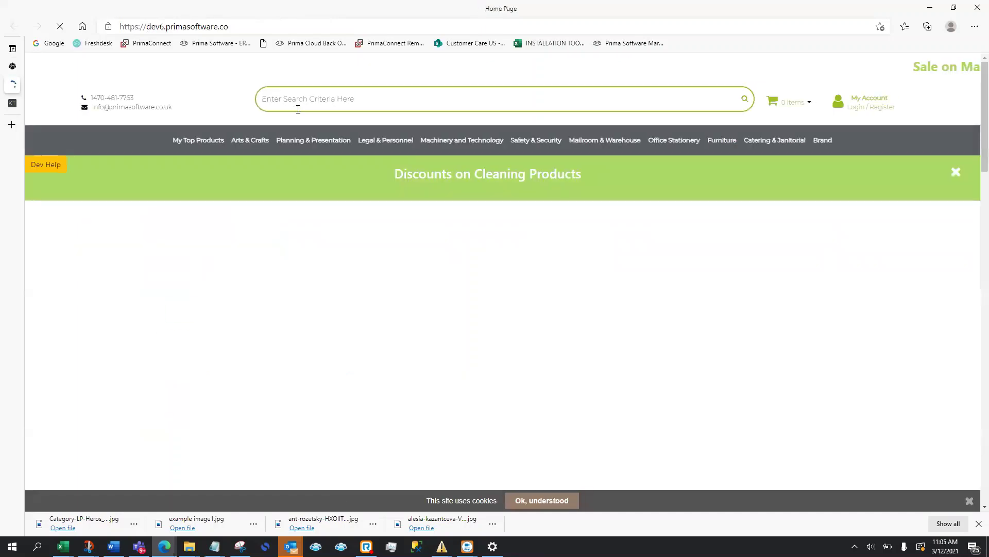
scroll(297, 112, down, 2)
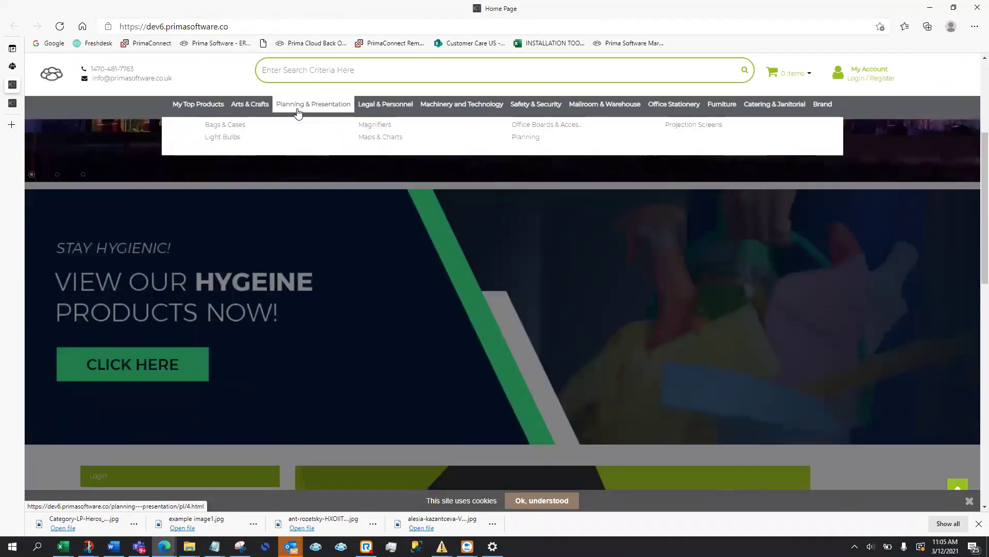
scroll(92, 235, down, 1)
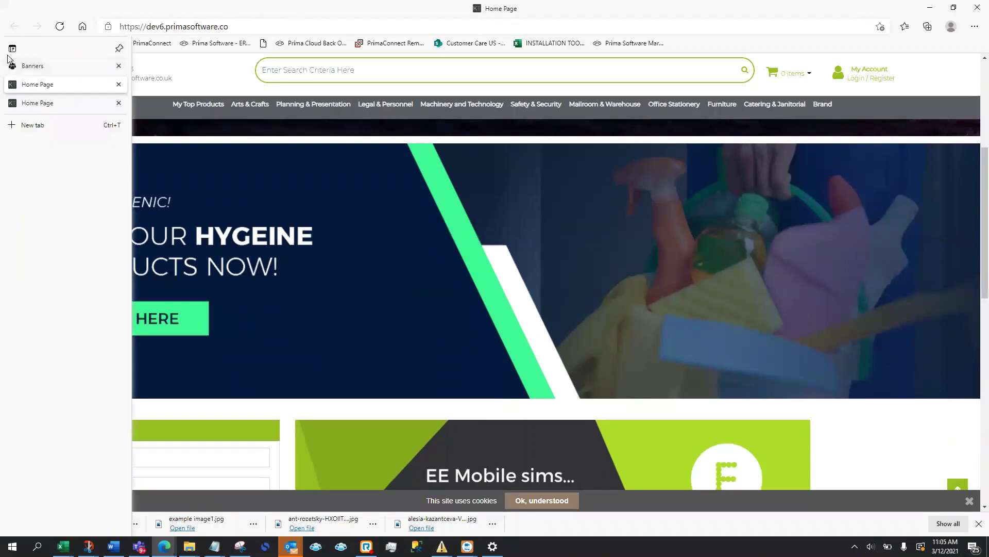
- Return to the Banners page and open the Strap Line settings, reviewing the user-defined page, URL and Location options
click(32, 66)
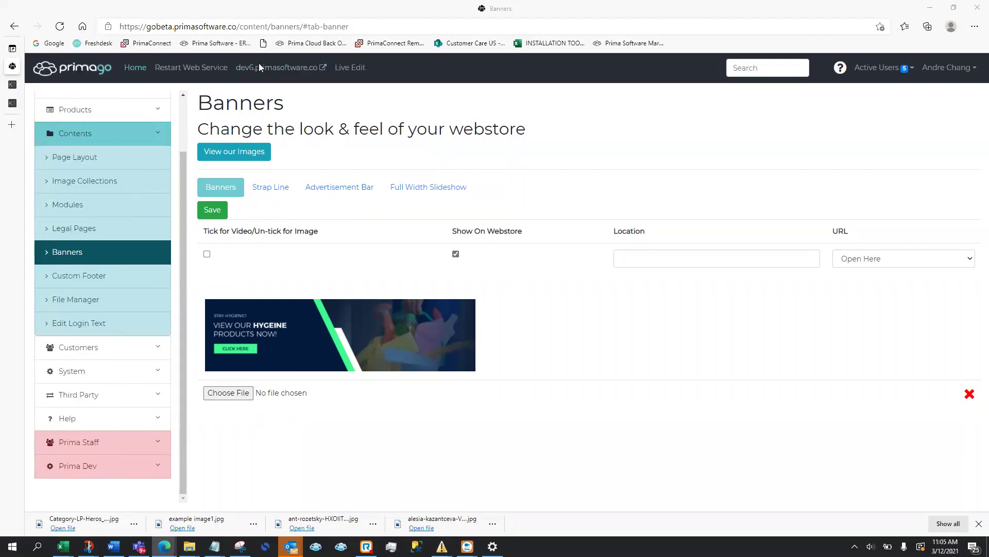
click(264, 185)
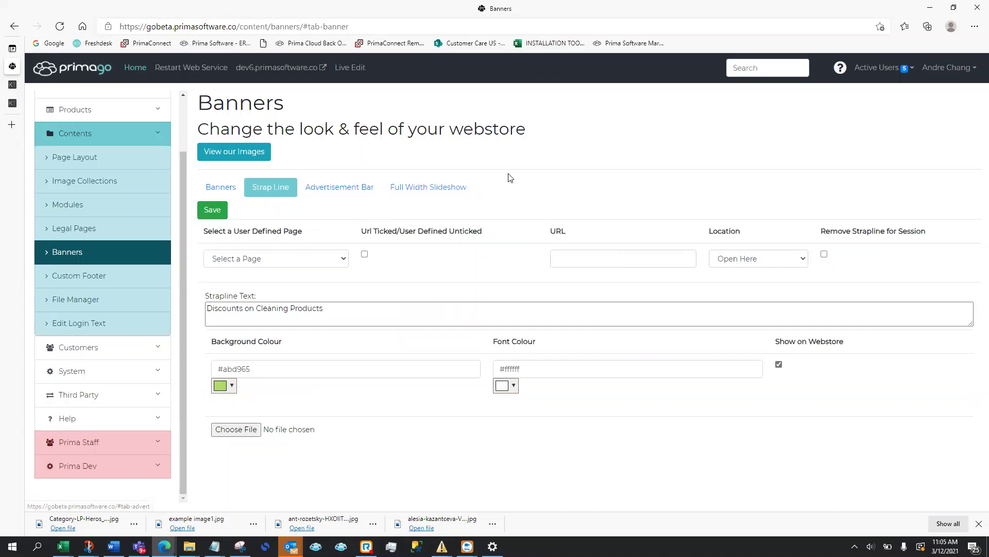
click(310, 260)
click(592, 287)
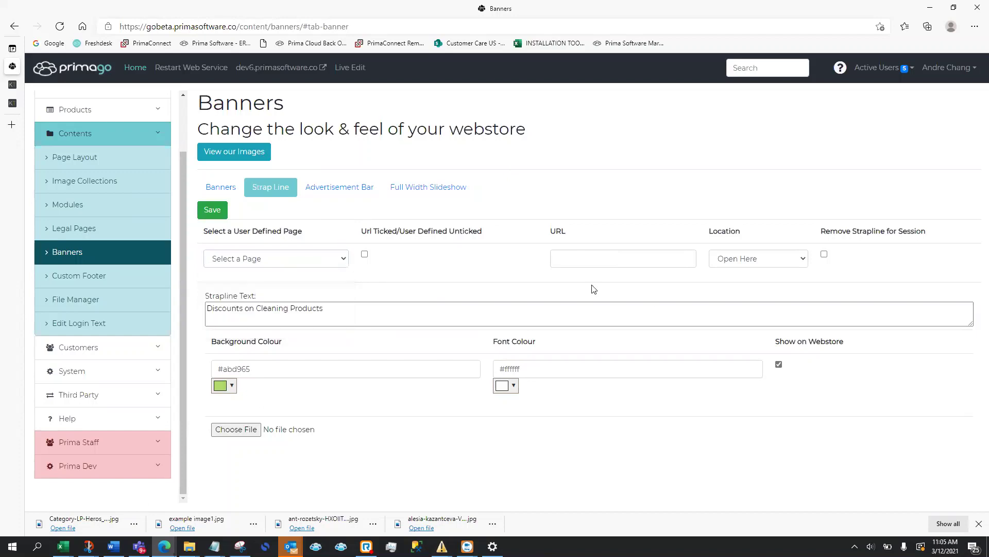
click(643, 253)
click(777, 254)
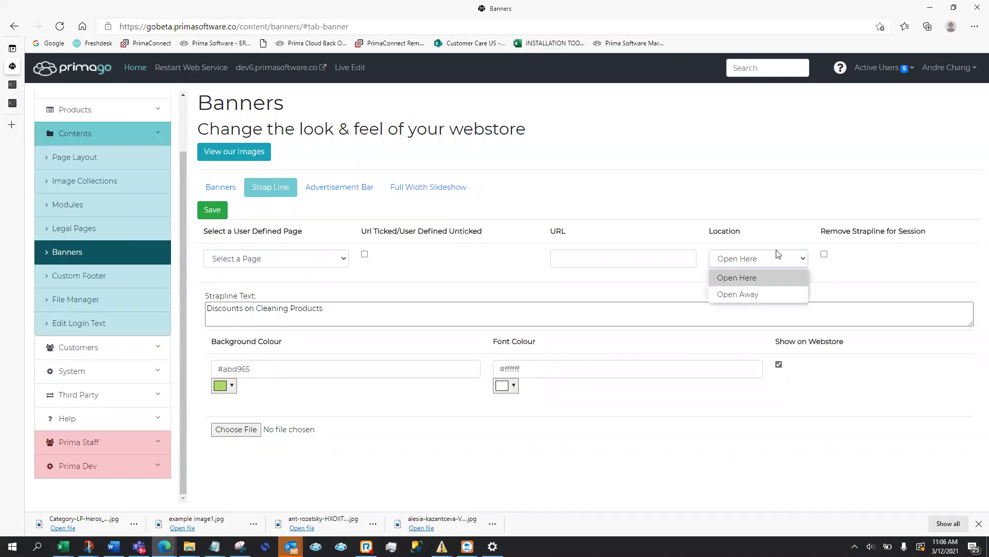
click(842, 261)
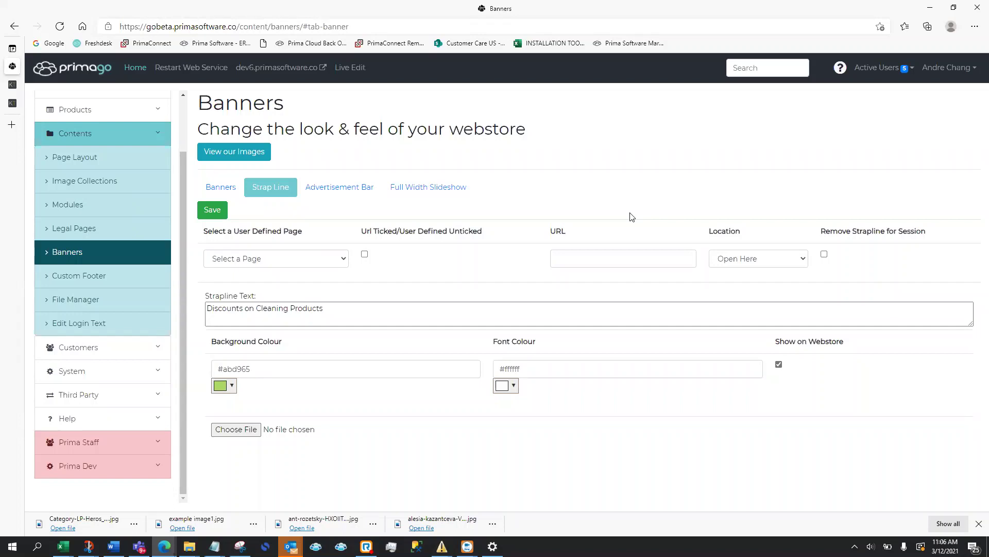
- Change the strapline text to "Discounts on Office Products", keep it shown on the webstore, and save
click(376, 315)
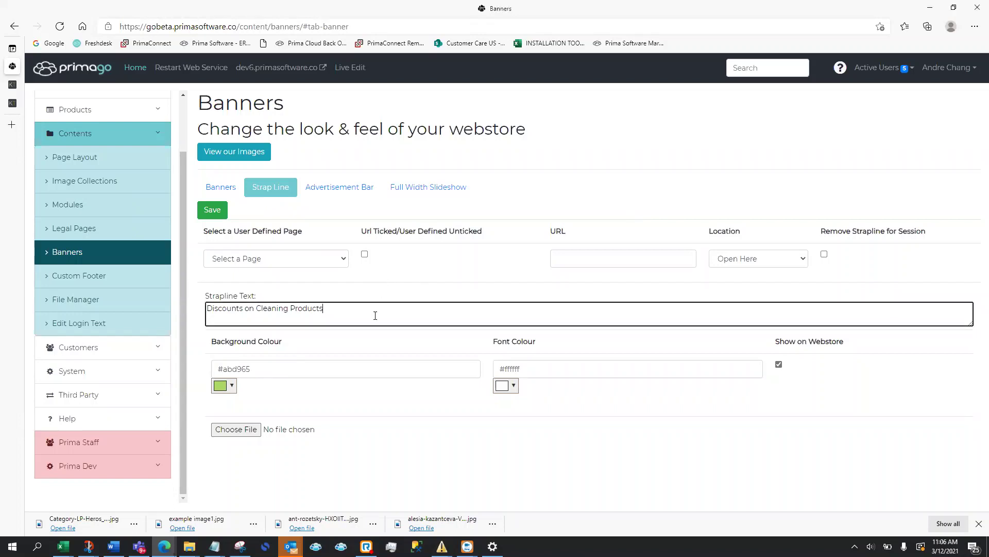
drag(375, 315, 205, 308)
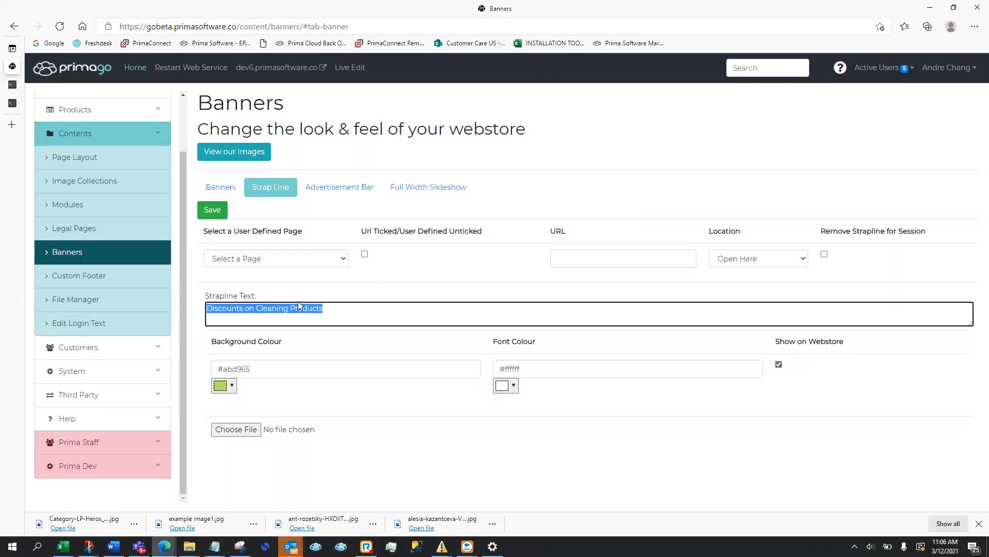
click(281, 311)
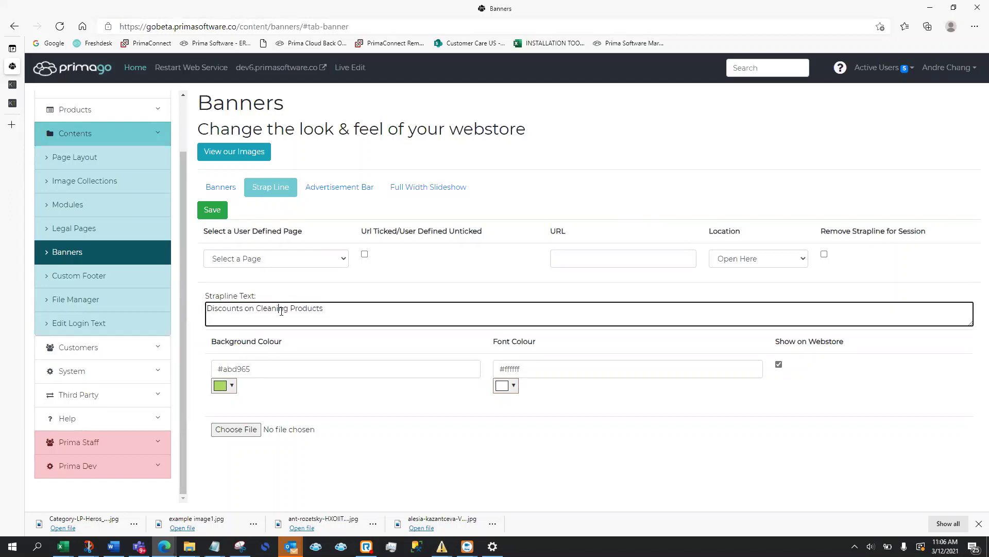
double_click(281, 311)
text(Office)
click(778, 364)
click(218, 220)
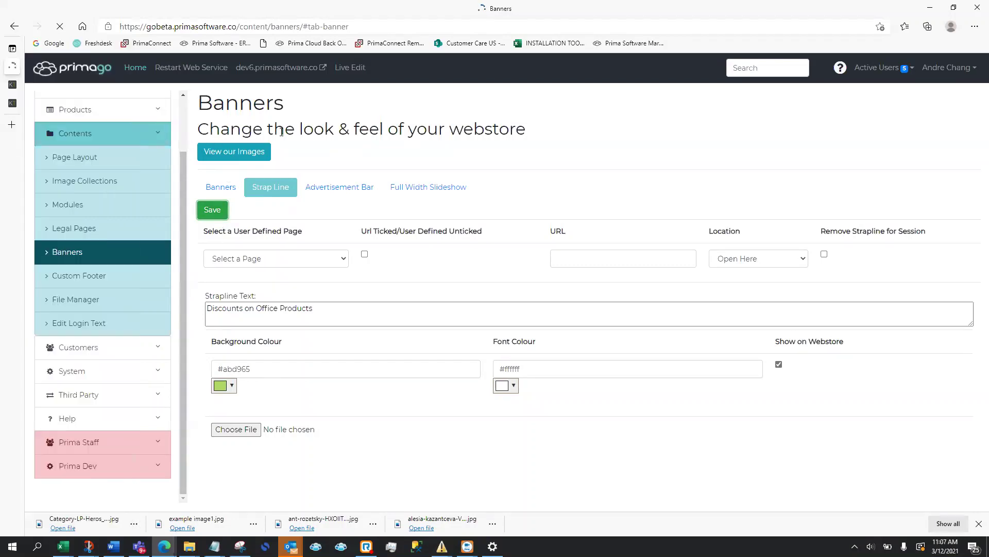
click(212, 215)
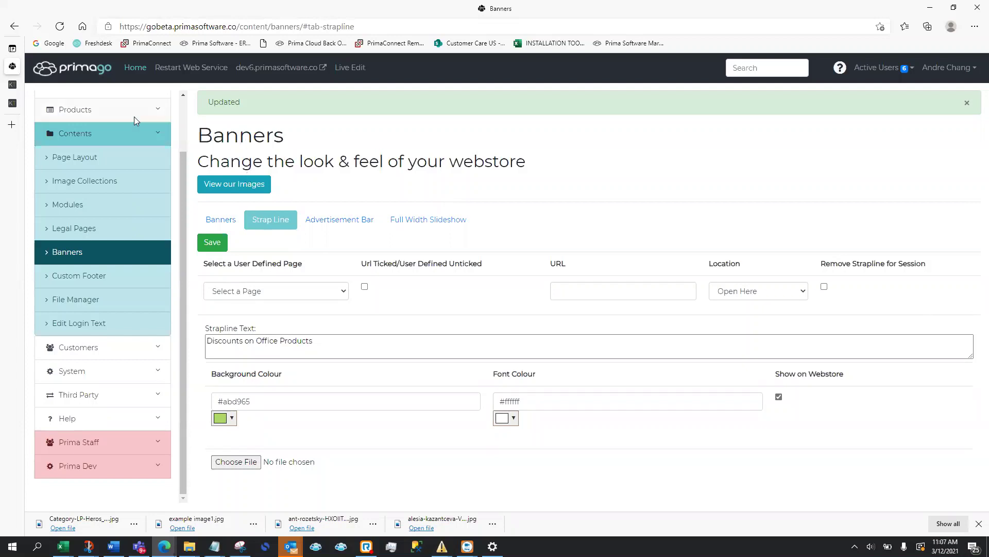
- Refresh the webstore's home page tab to check the strapline, and switch the browser from vertical to horizontal tabs
mouse_move(15, 88)
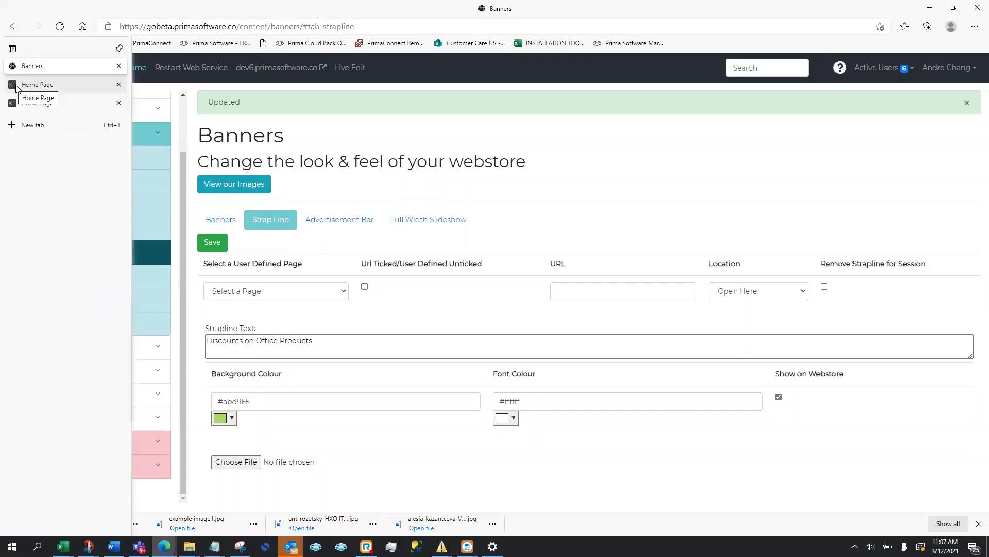
right_click(67, 89)
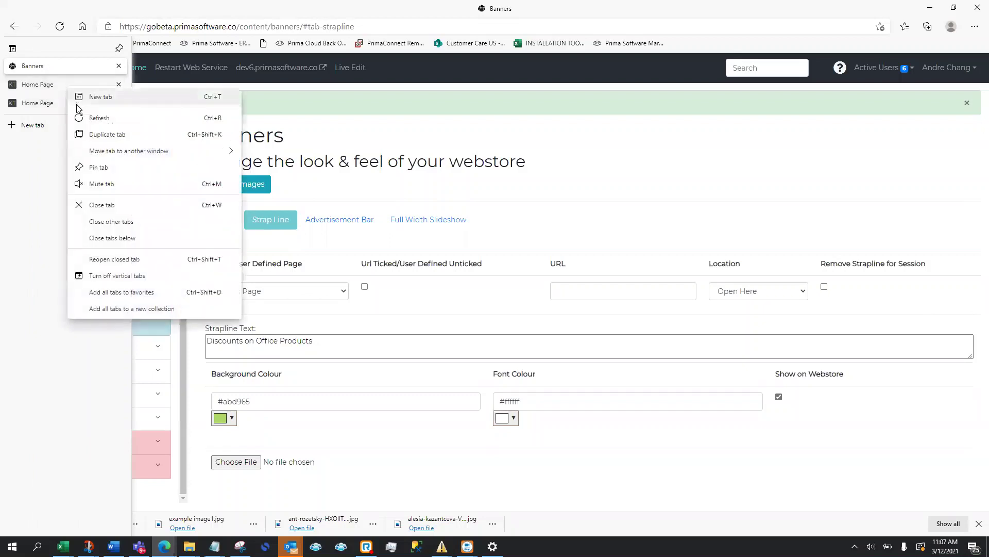
key(Escape)
right_click(12, 90)
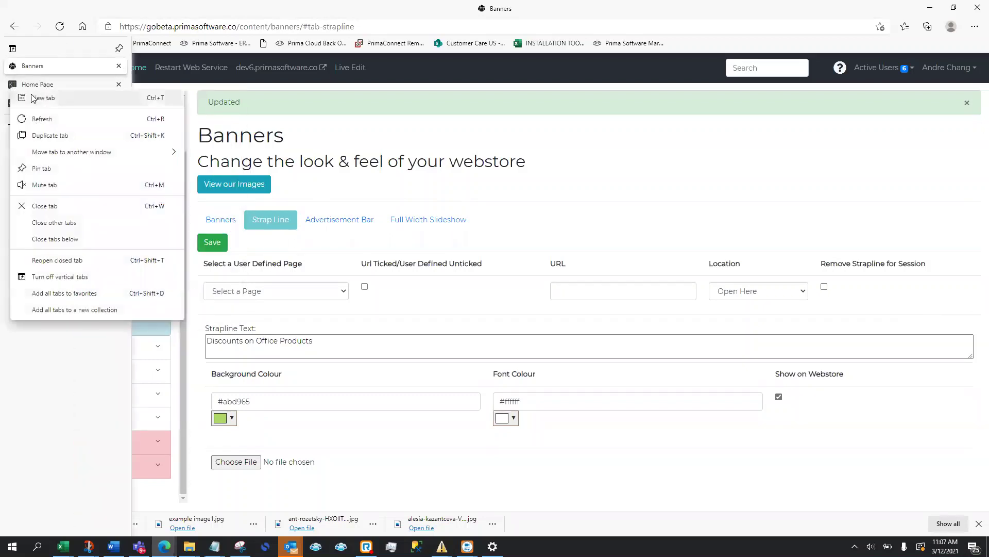
click(31, 114)
mouse_move(14, 91)
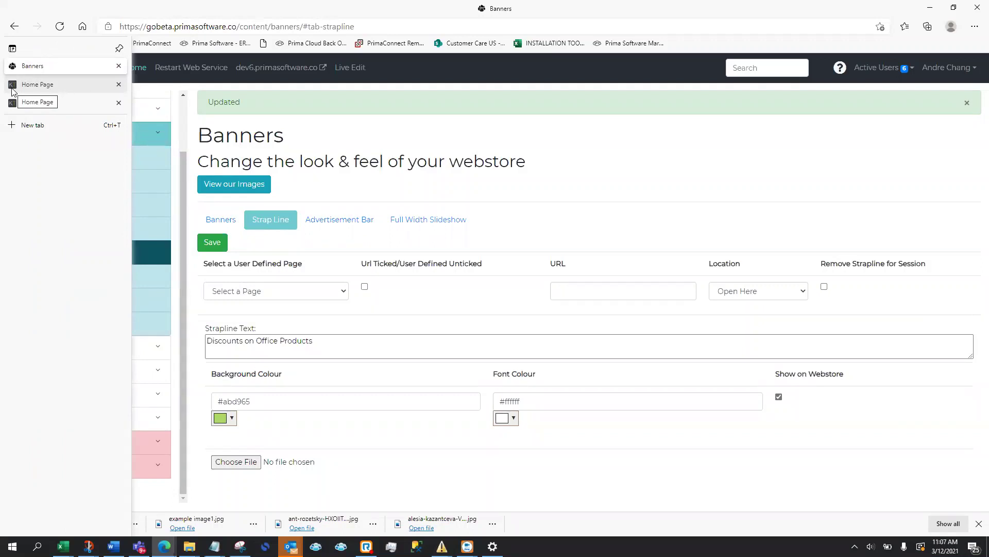
click(13, 90)
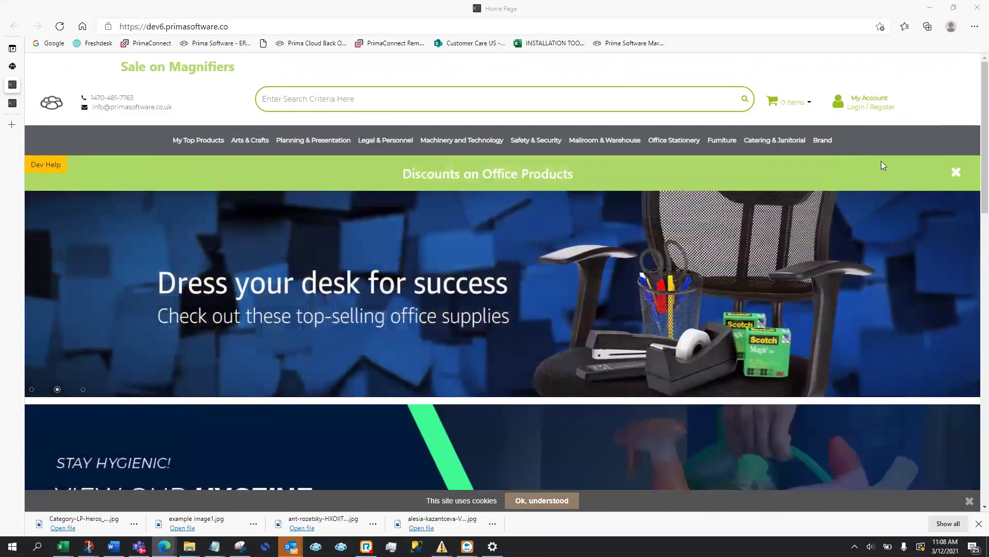
click(11, 50)
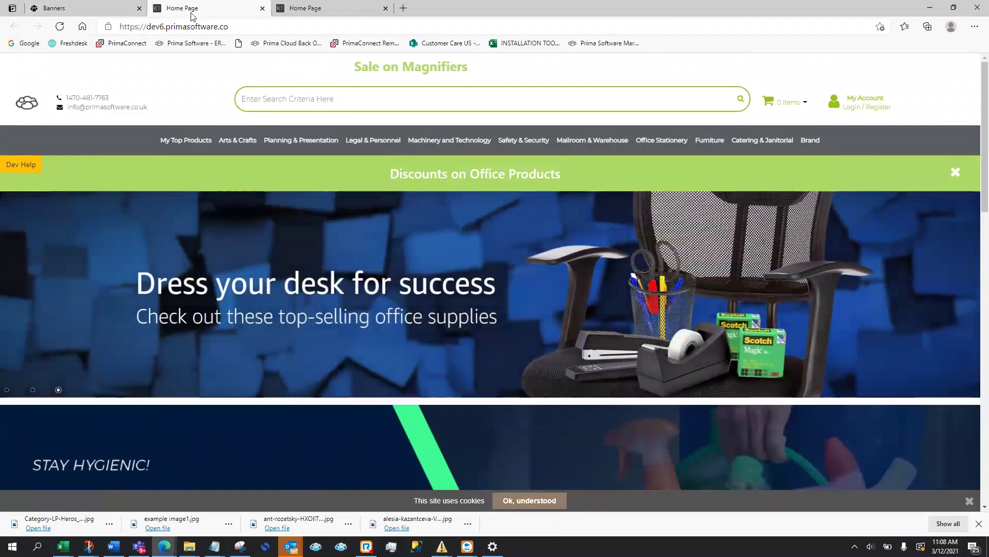
- Return to the Banners page and open the Advertisement Bar settings, reviewing the URL and Location options while leaving Location at Open Away
click(88, 7)
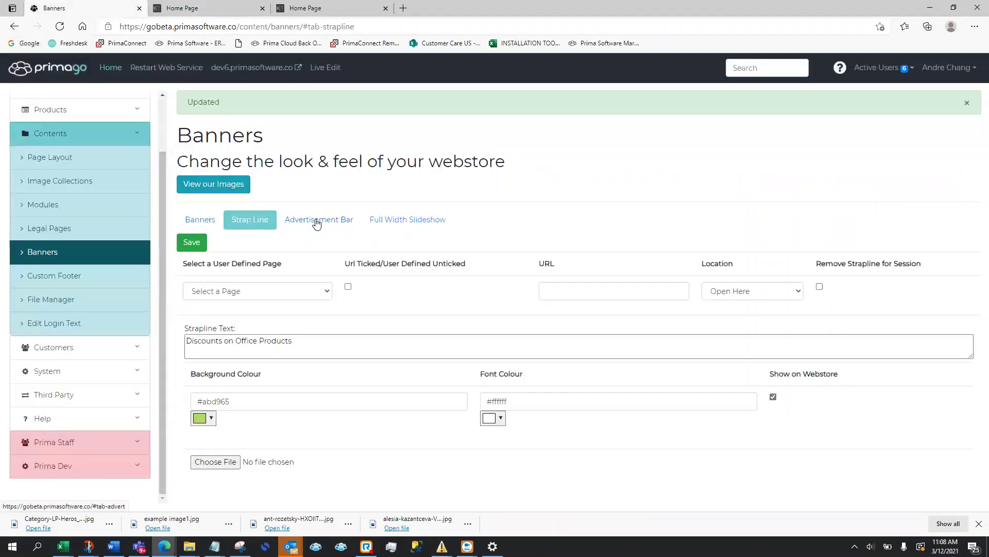
click(317, 221)
scroll(438, 258, down, 1)
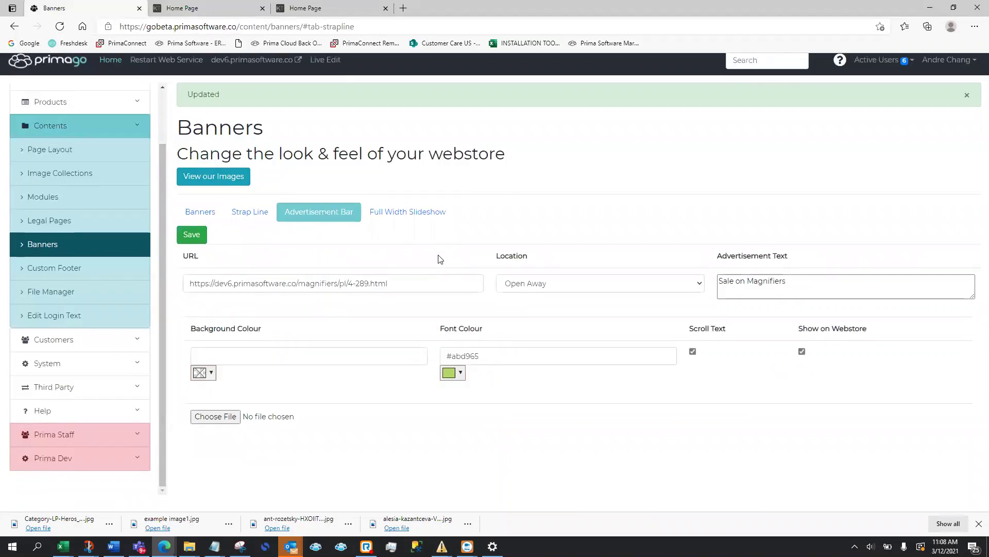
scroll(440, 258, up, 1)
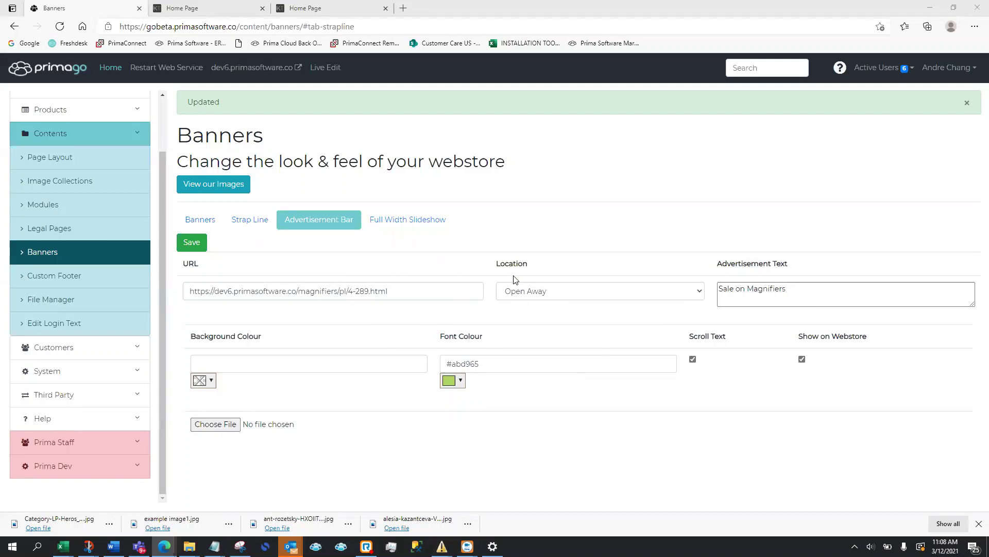
click(578, 302)
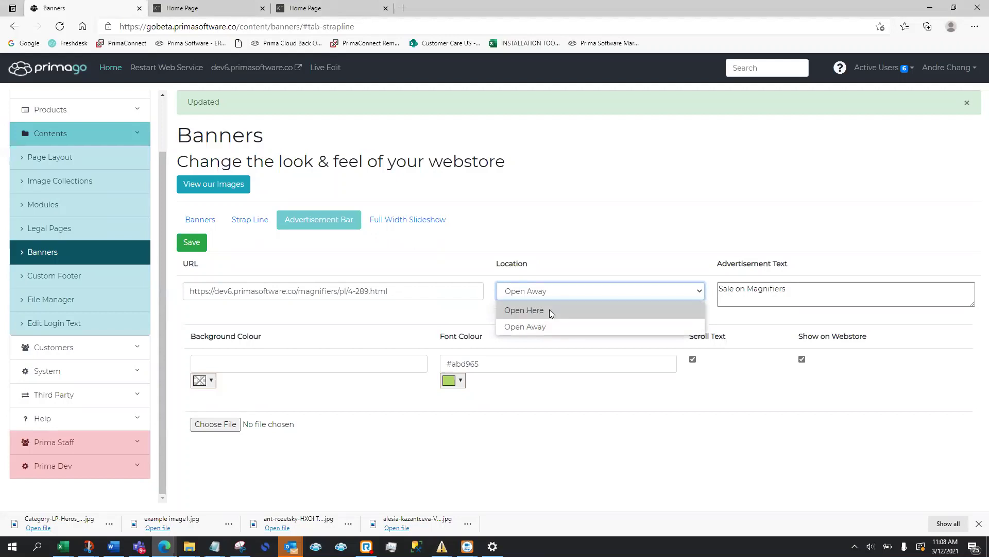
click(644, 256)
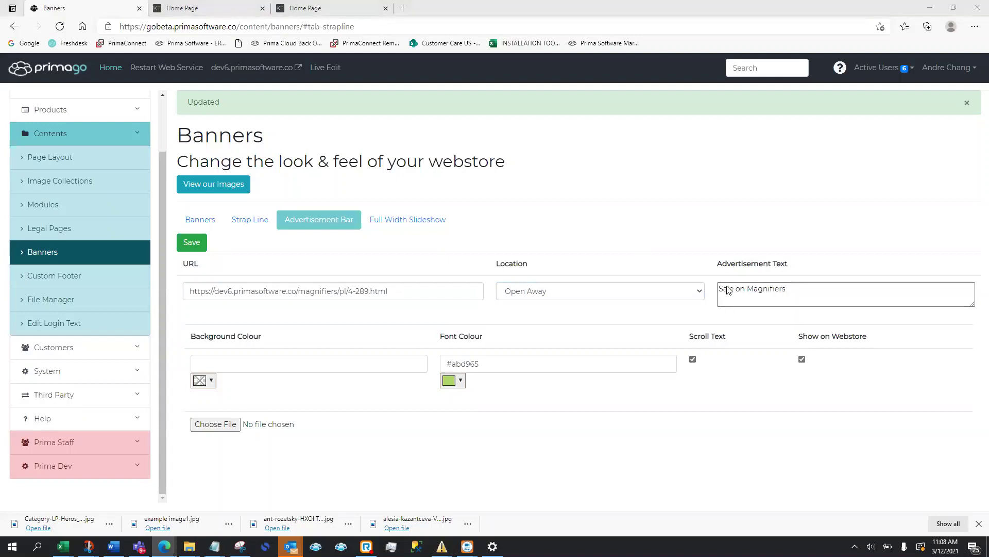
- Change the advertisement text to "Discount on Magnifiers" and save the advertisement bar
double_click(726, 288)
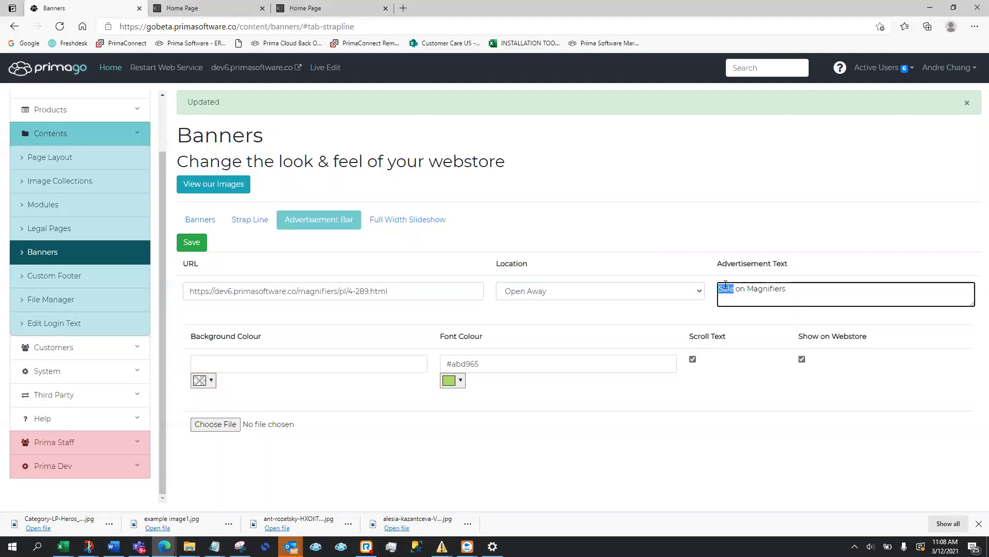
click(726, 288)
double_click(726, 287)
text(Discount)
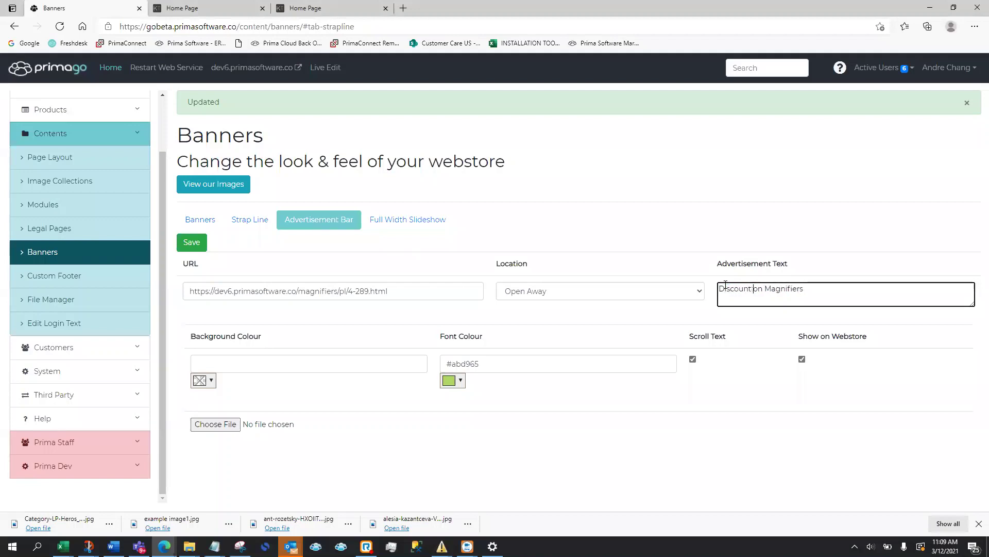
click(195, 245)
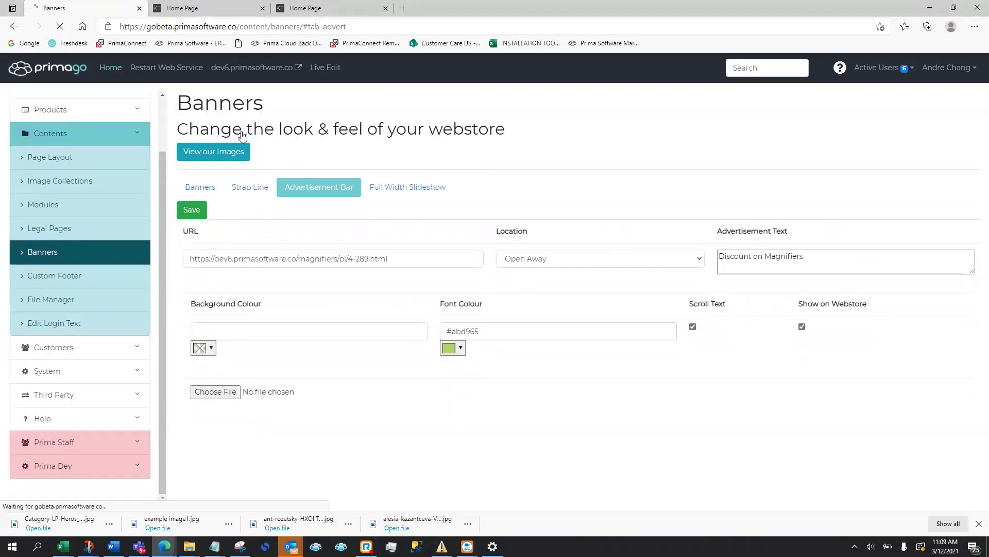
- Refresh the webstore's home page, check the scrolling advertisement, and follow its link to examine the magnifiers product listing
right_click(229, 9)
click(236, 43)
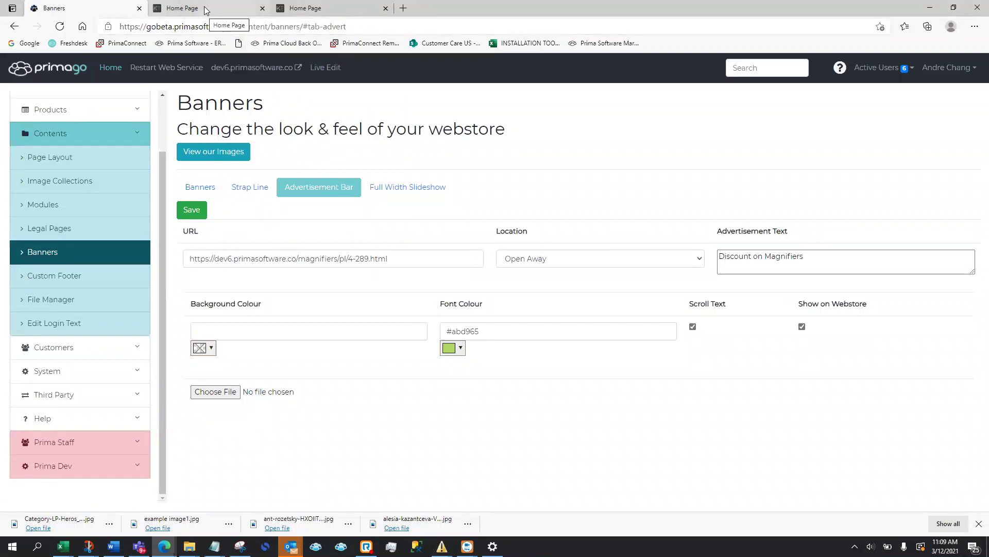
click(205, 9)
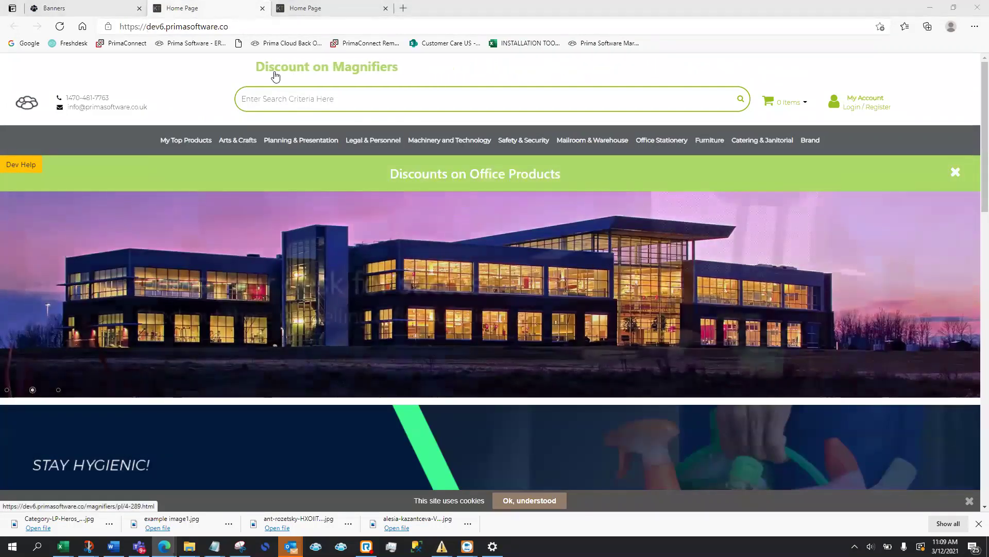
click(201, 74)
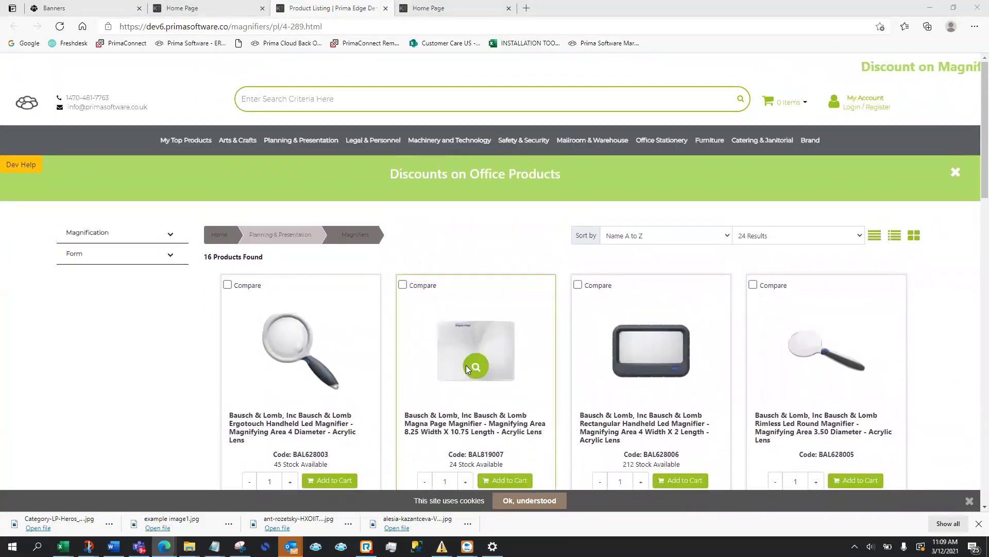
scroll(466, 365, down, 2)
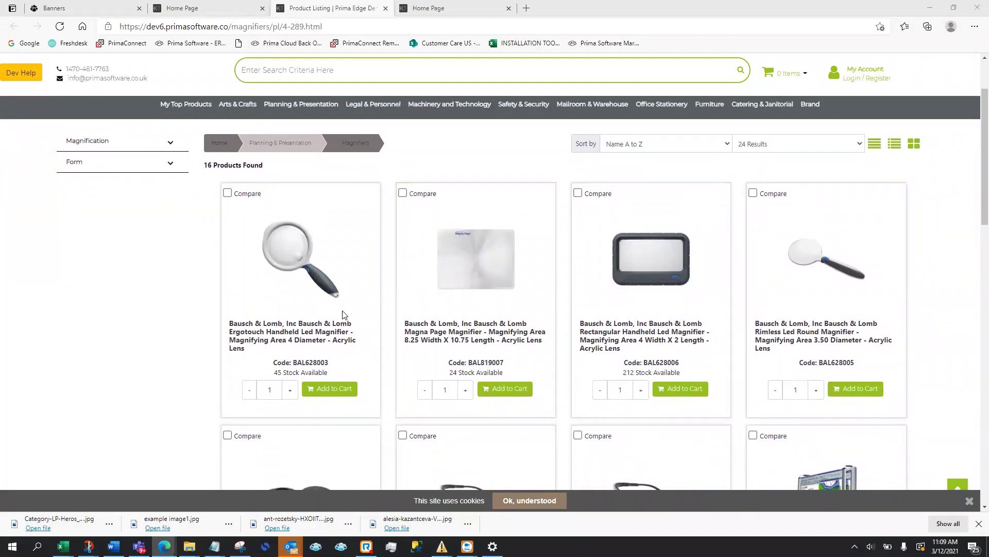
- Return to the Banners page and open the Full Width Slideshow settings, reviewing the Effect, Slices, Speed and Pause options
click(108, 13)
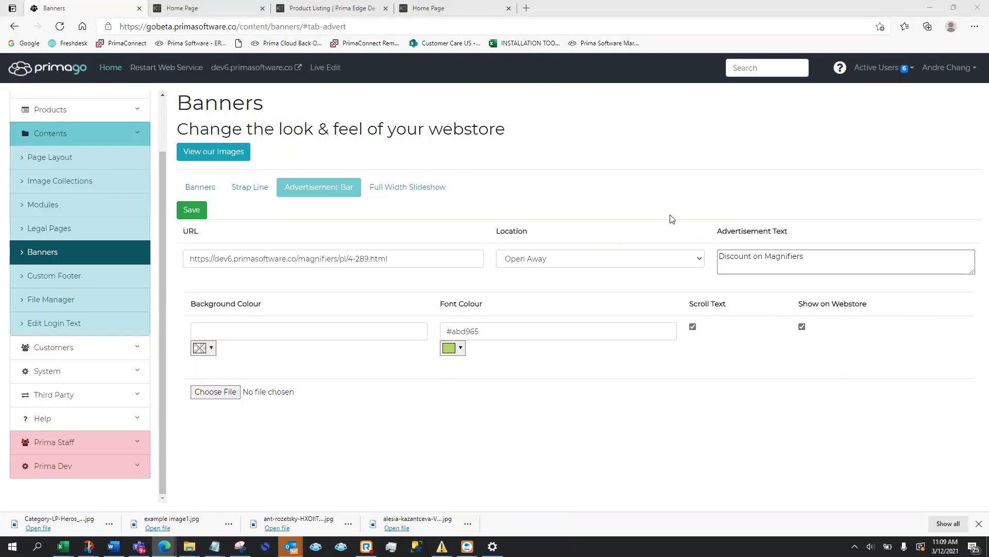
click(421, 189)
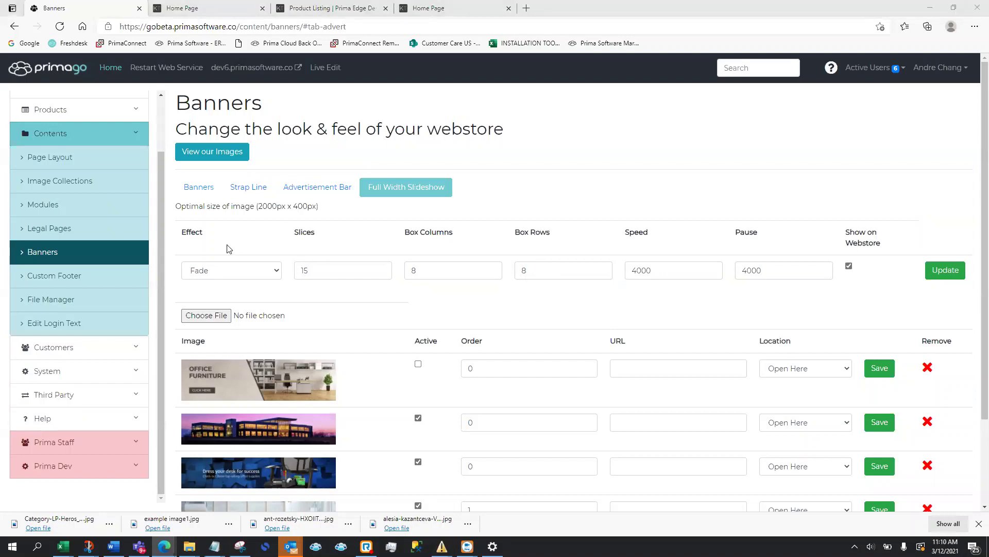
click(267, 275)
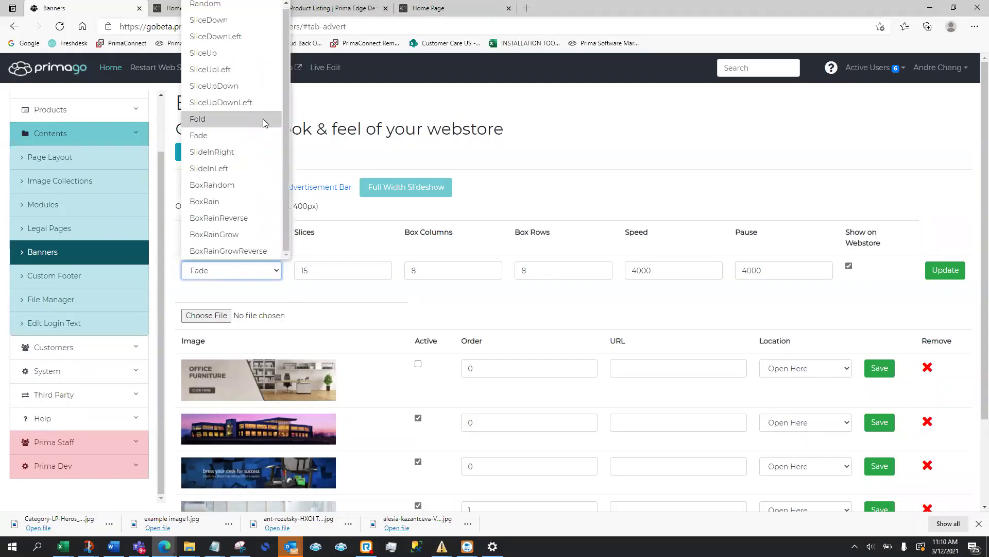
click(381, 267)
click(378, 268)
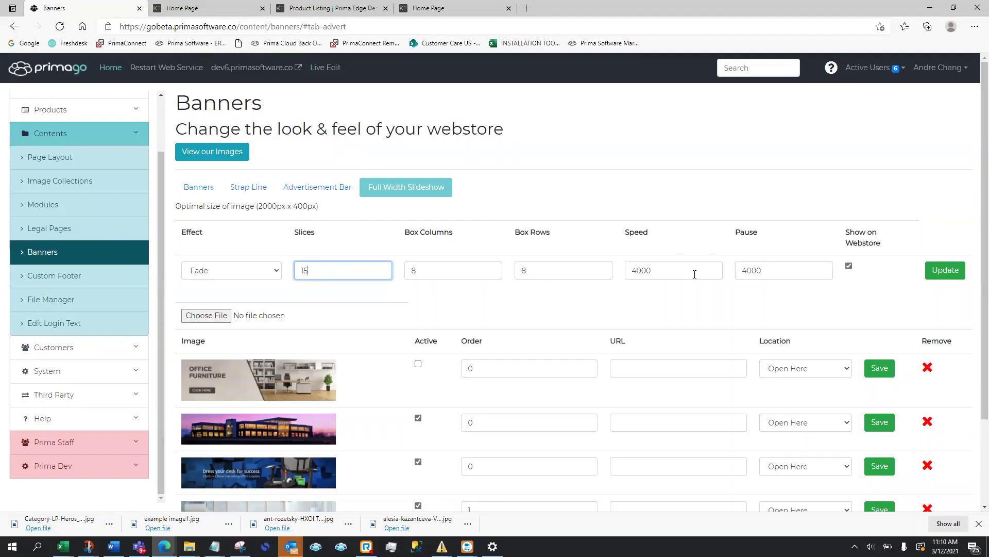
double_click(770, 271)
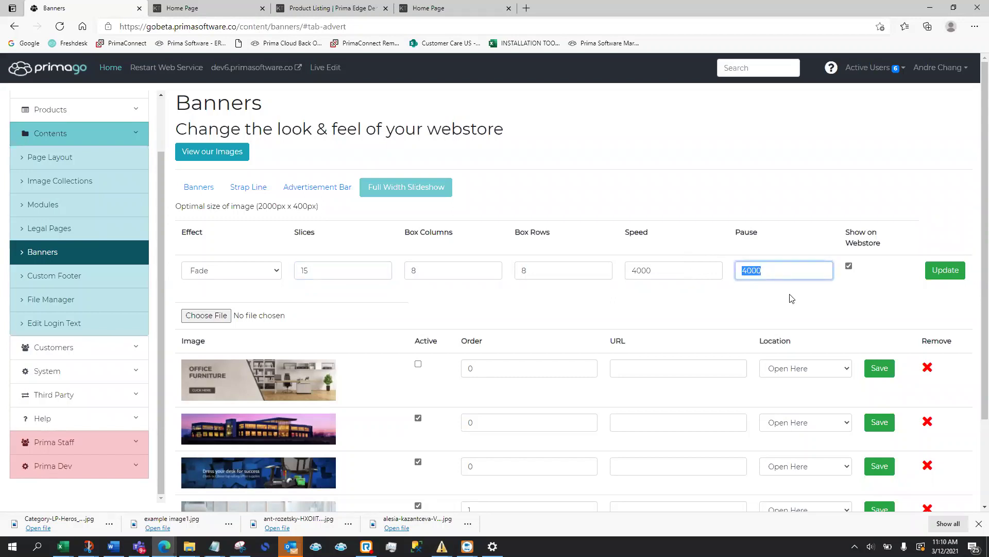
- Examine the slideshow image list with its Active, Order and URL settings and the first image's Location options, leaving it at Open Here
scroll(790, 294, down, 1)
scroll(640, 278, down, 1)
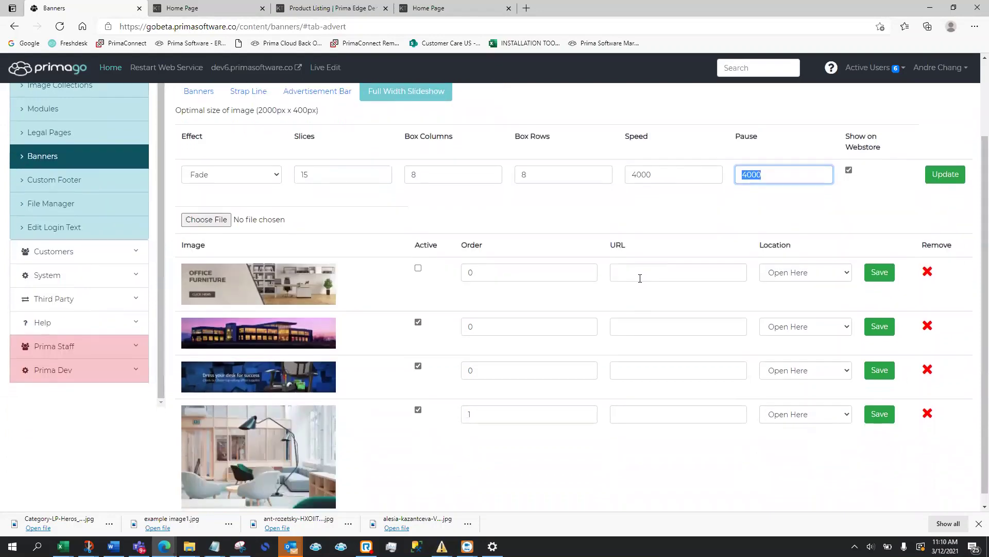
scroll(444, 243, down, 1)
scroll(444, 243, up, 1)
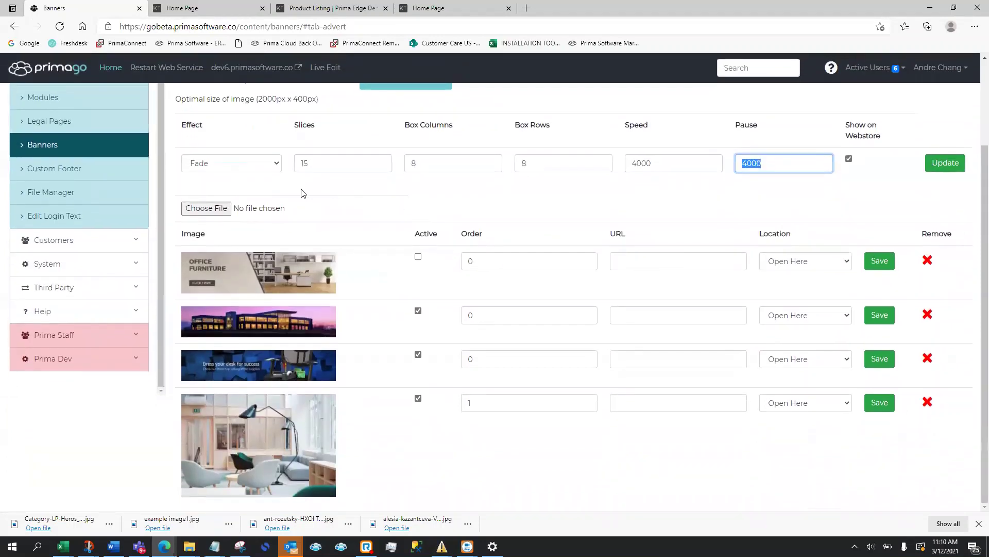
scroll(302, 192, up, 1)
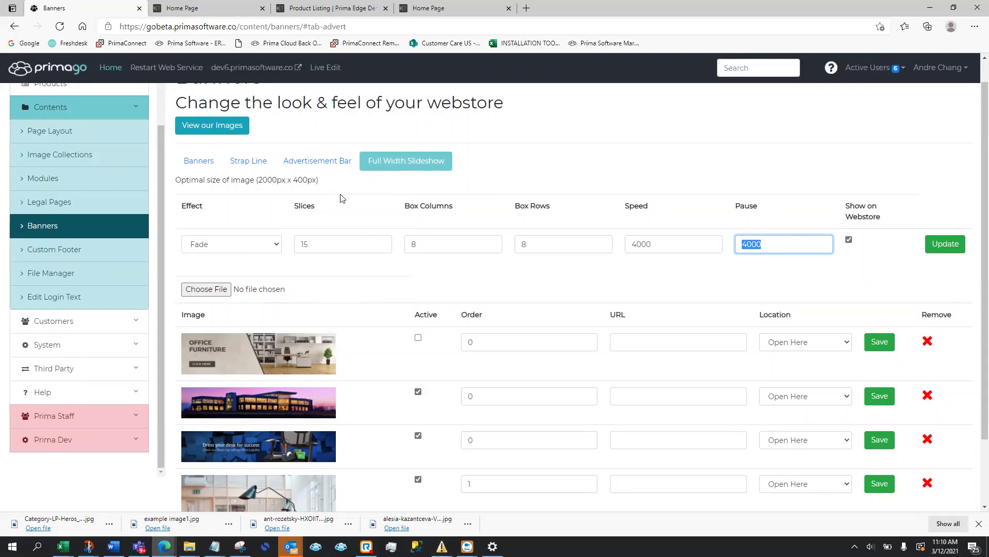
scroll(340, 198, down, 2)
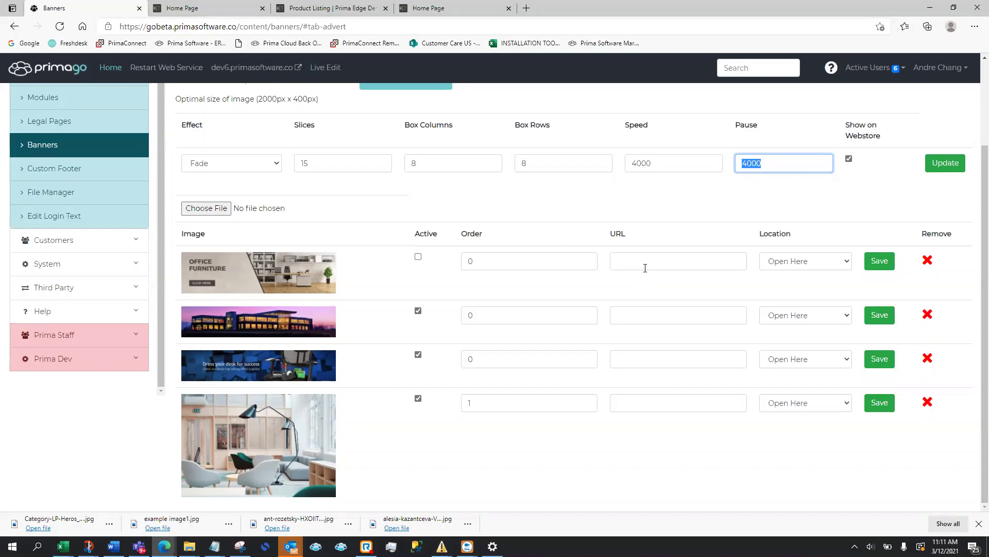
click(799, 266)
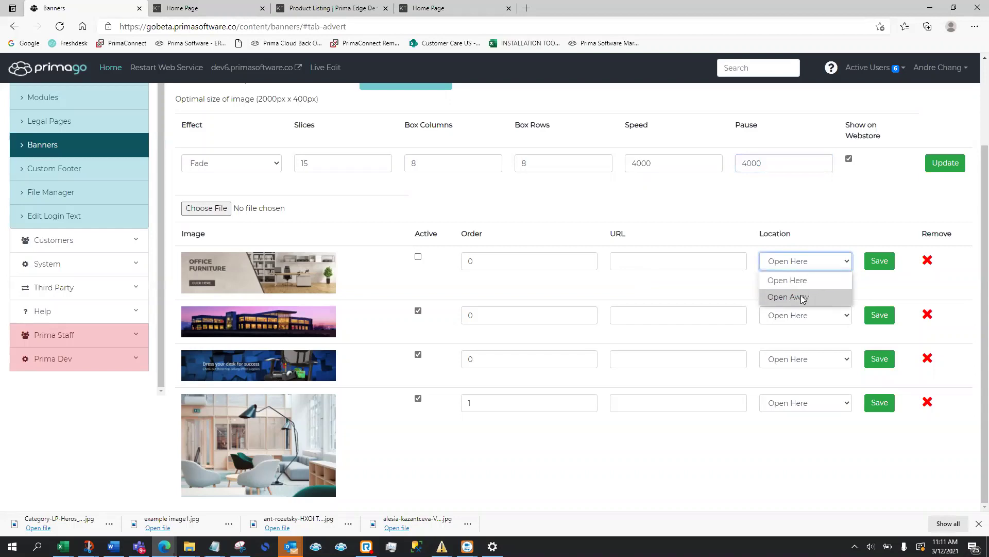
click(845, 199)
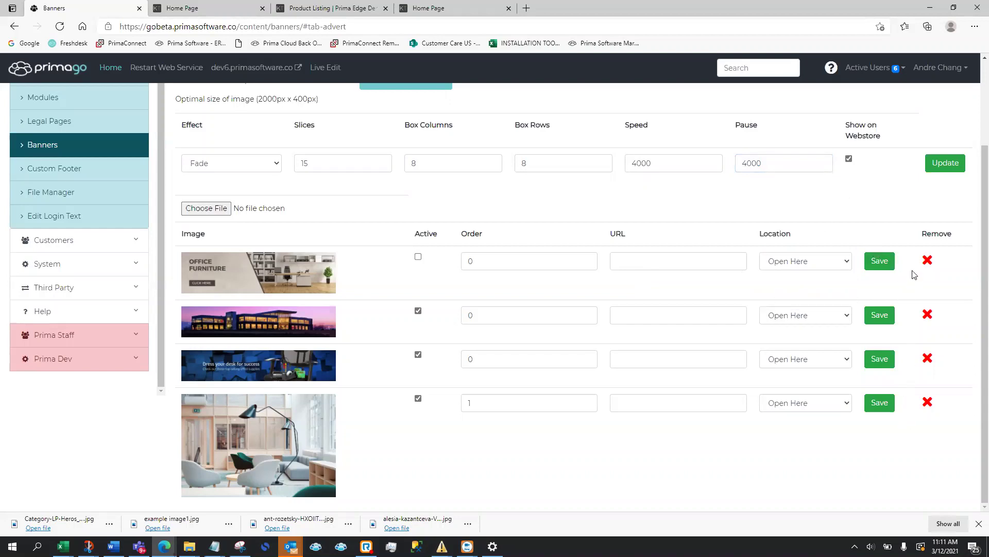
scroll(855, 210, up, 2)
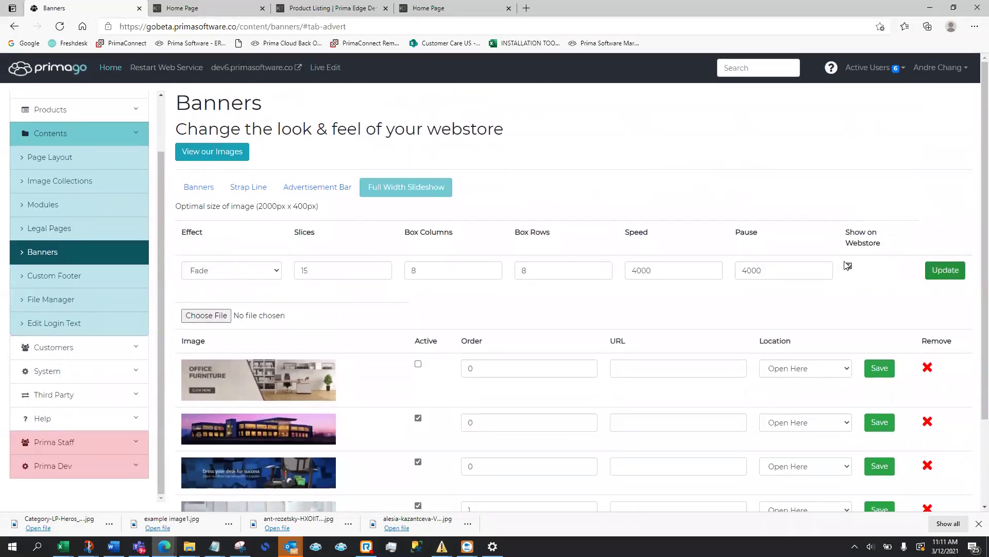
- Refresh the webstore's home page and step through the full width slideshow's images to check their display
click(228, 7)
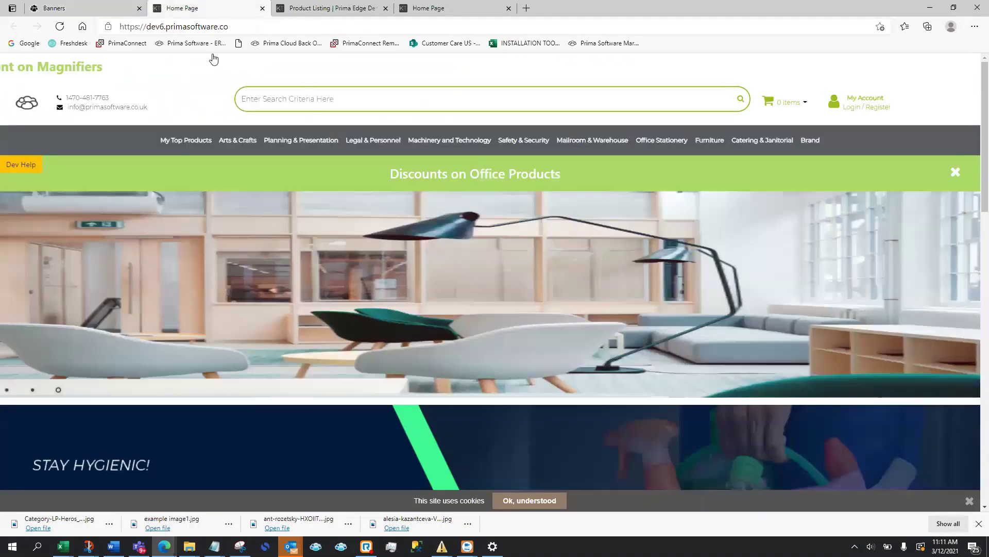
click(58, 26)
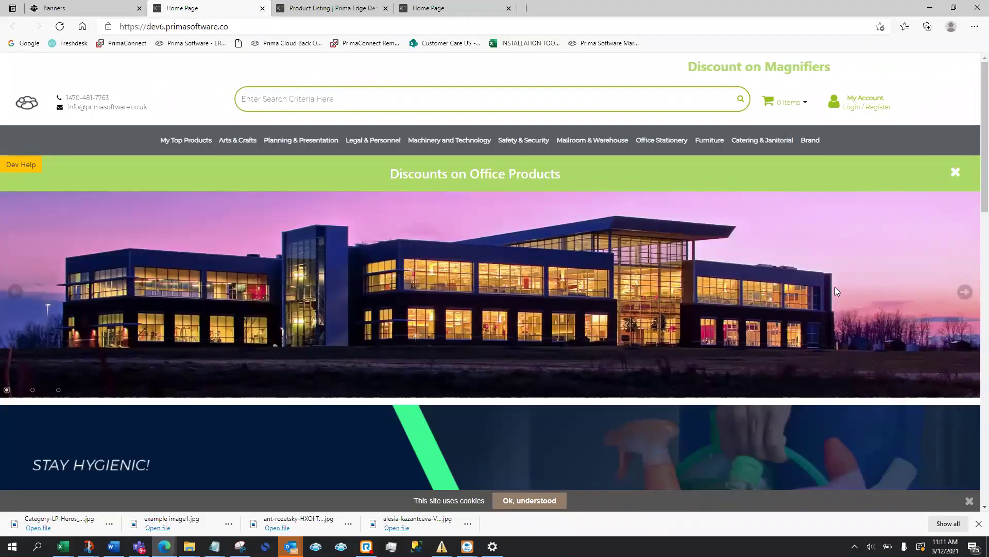
click(965, 293)
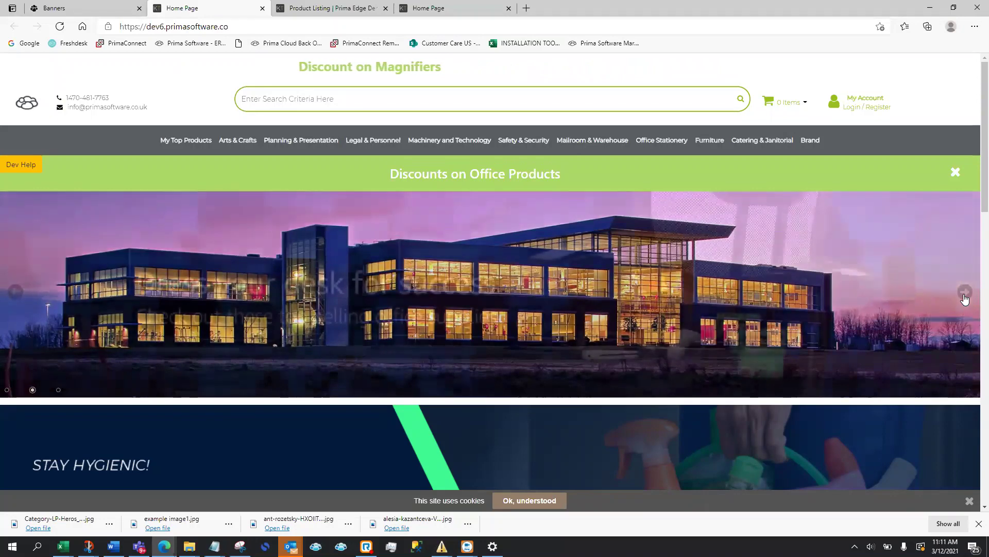
click(965, 292)
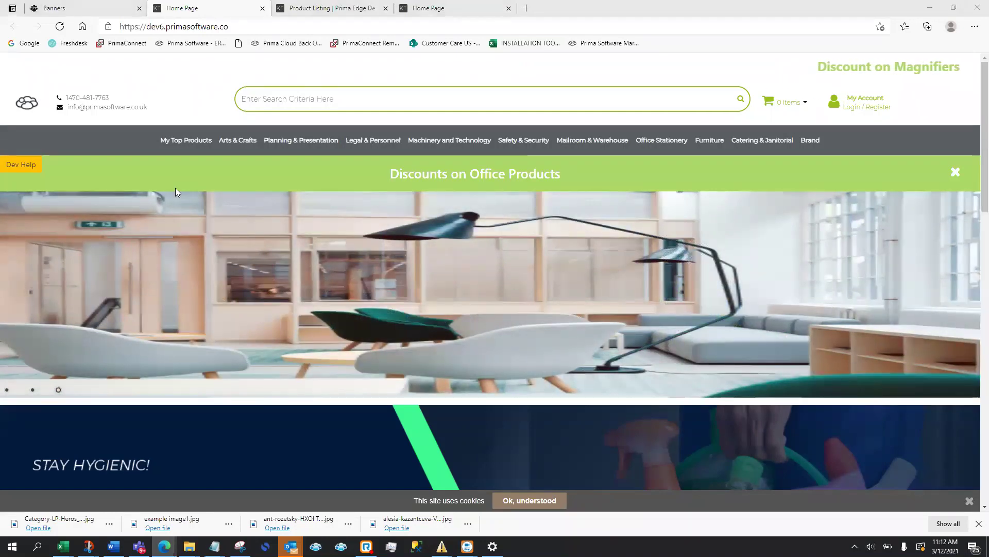
click(32, 389)
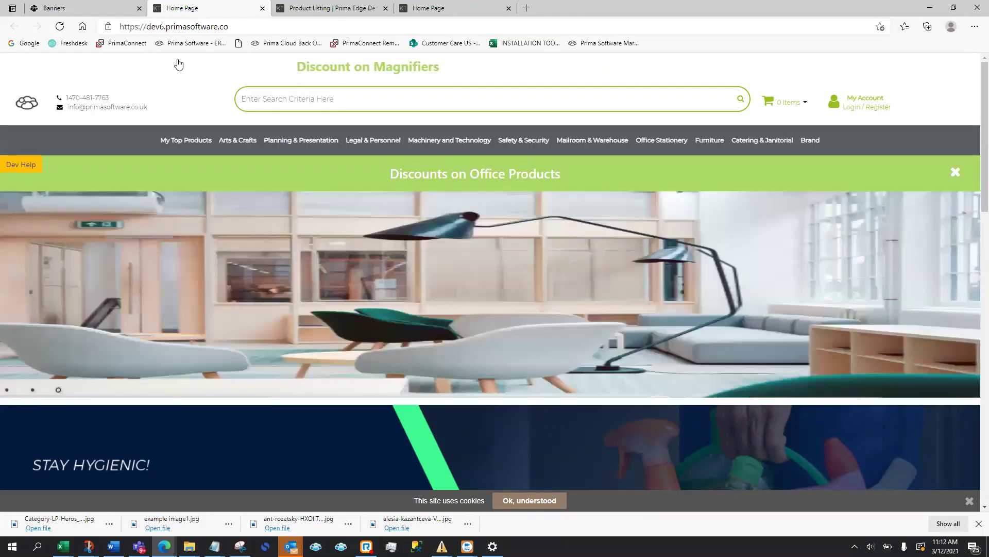
- Return to the Full Width Slideshow settings on the Banners page of the back office
click(85, 5)
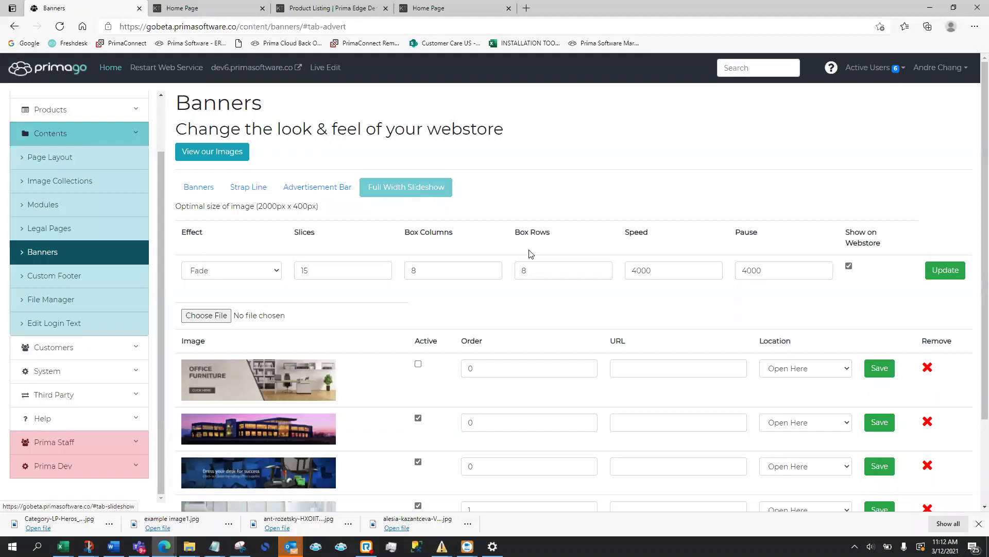
scroll(531, 253, up, 1)
scroll(531, 253, down, 1)
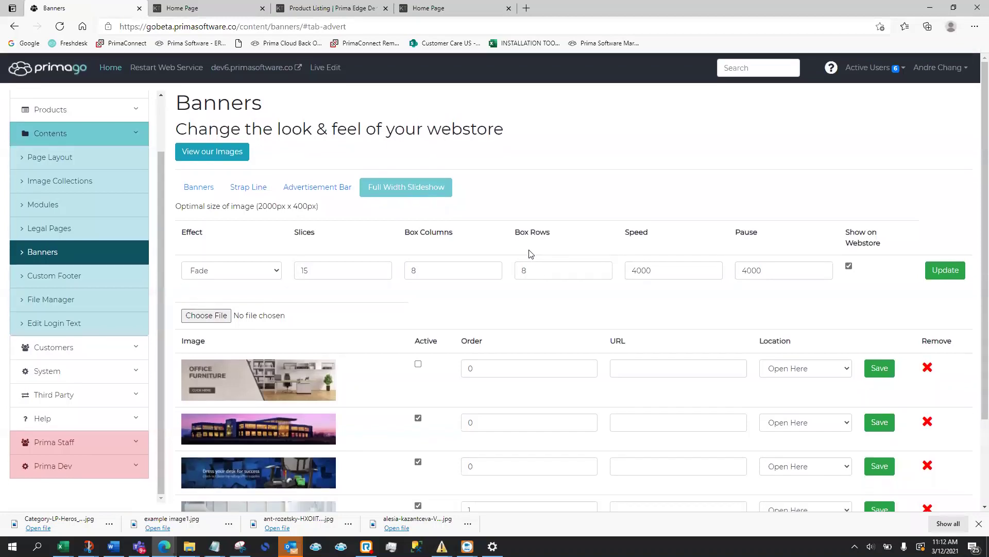